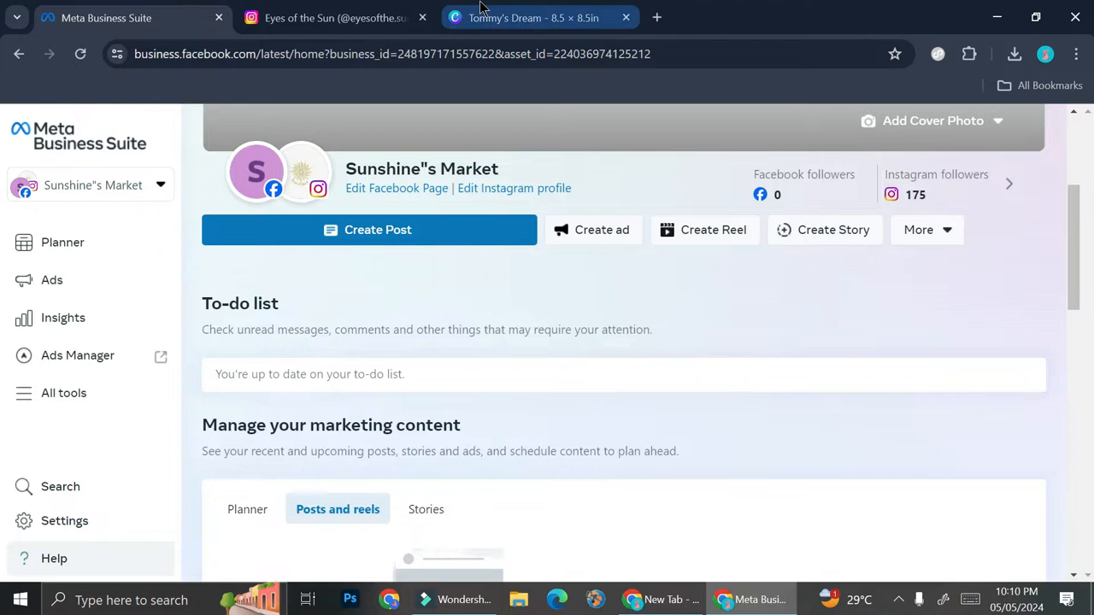
Step: Switch to the Canva design "Tommy's Dream" and examine its e-book pages and design dimensions
{"action": "left_click", "coordinate": [530, 18]}
{"action": "left_click", "coordinate": [584, 333]}
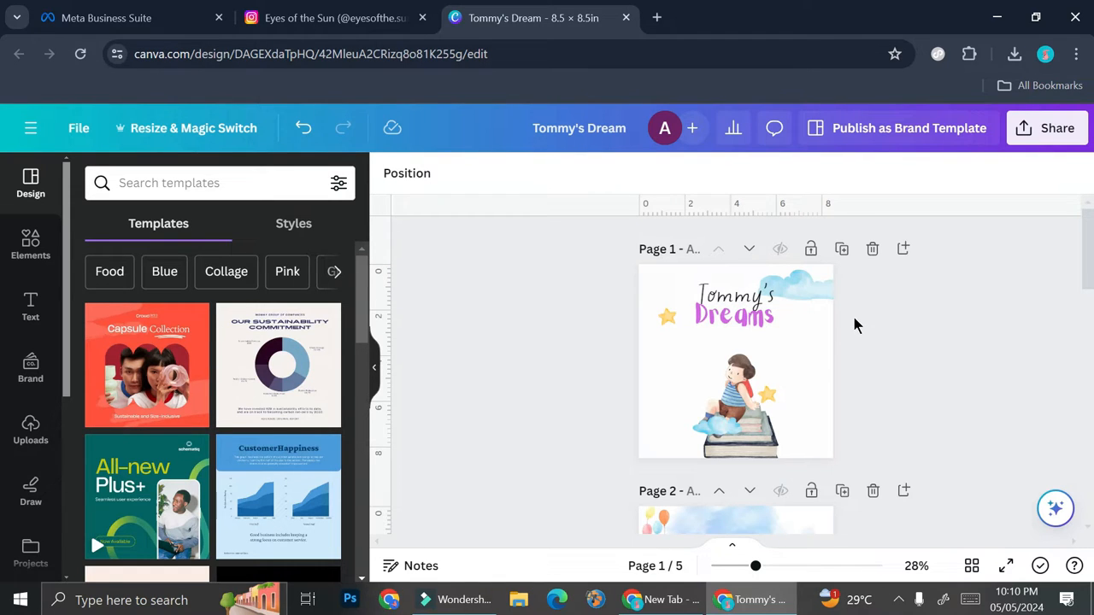
{"action": "scroll", "coordinate": [855, 325], "scroll_direction": "down", "scroll_amount": 10}
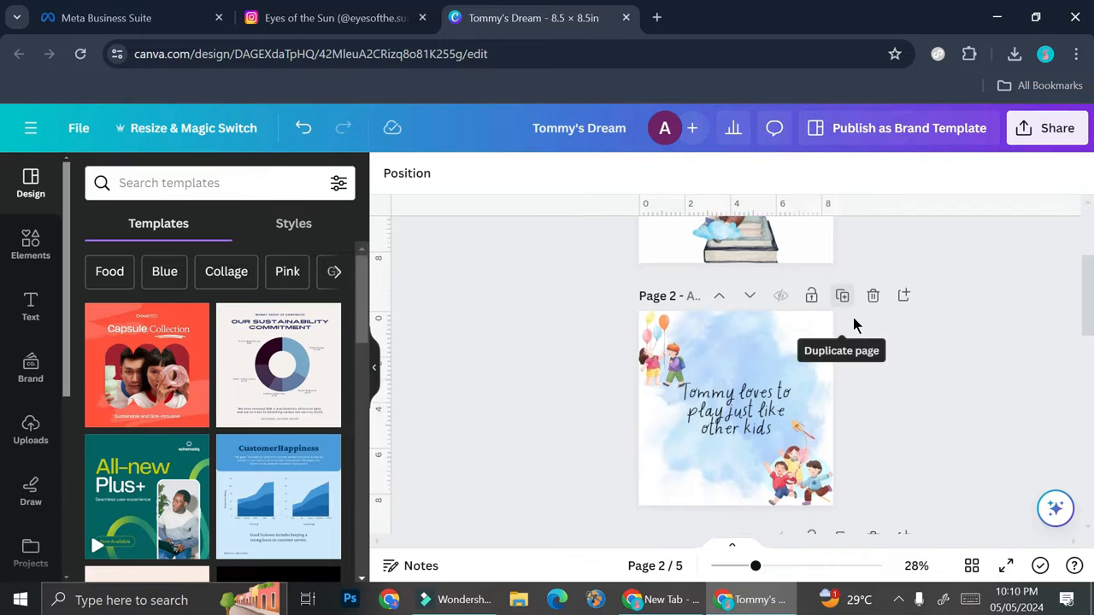
{"action": "scroll", "coordinate": [855, 325], "scroll_direction": "up", "scroll_amount": 10}
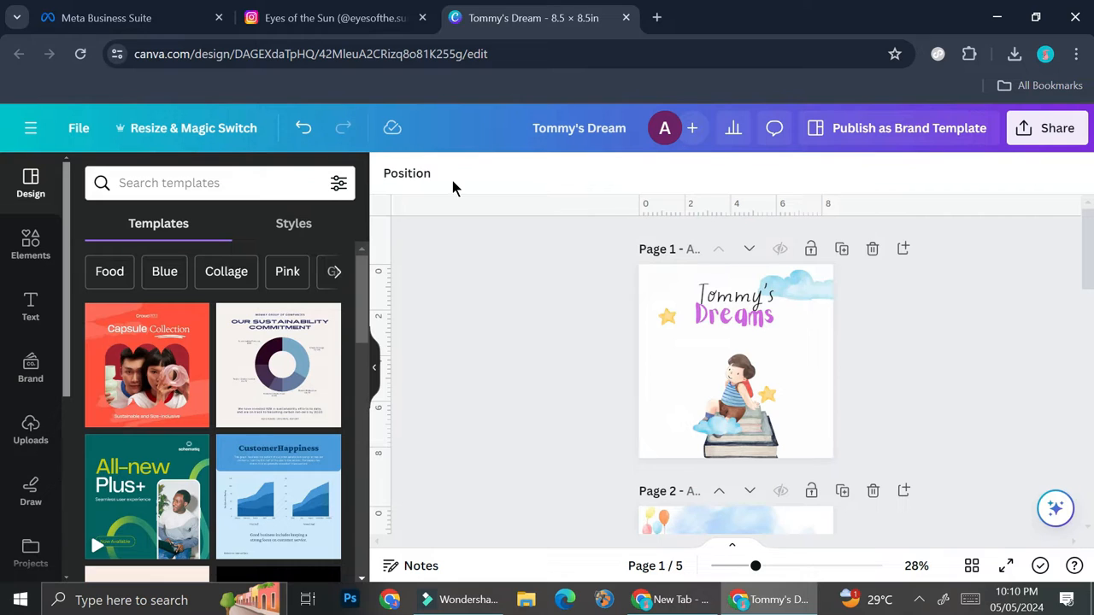
{"action": "left_click", "coordinate": [79, 128]}
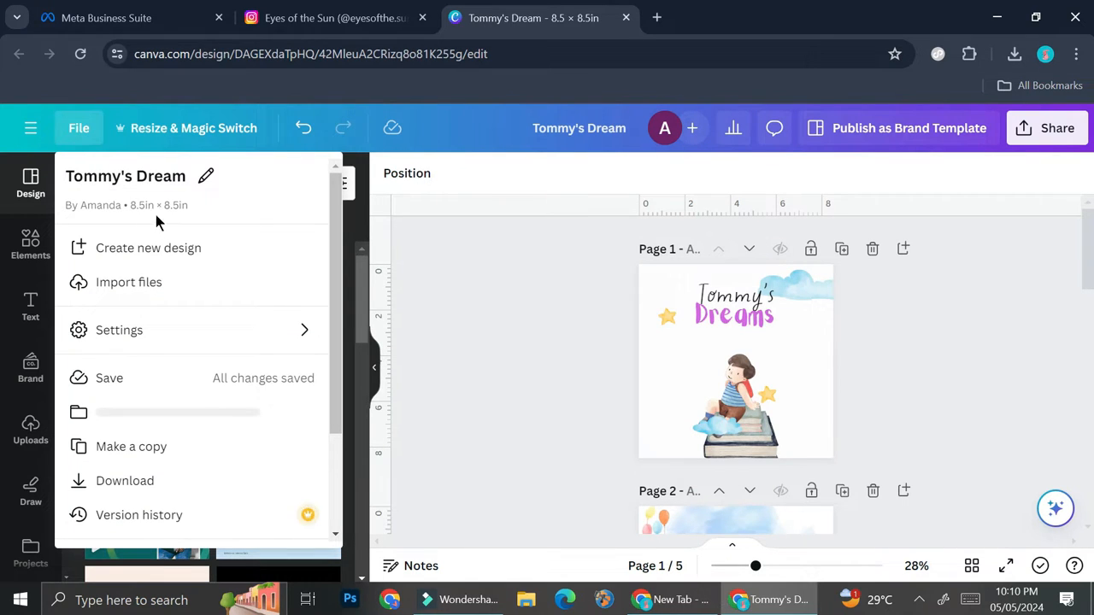
{"action": "left_click", "coordinate": [459, 306]}
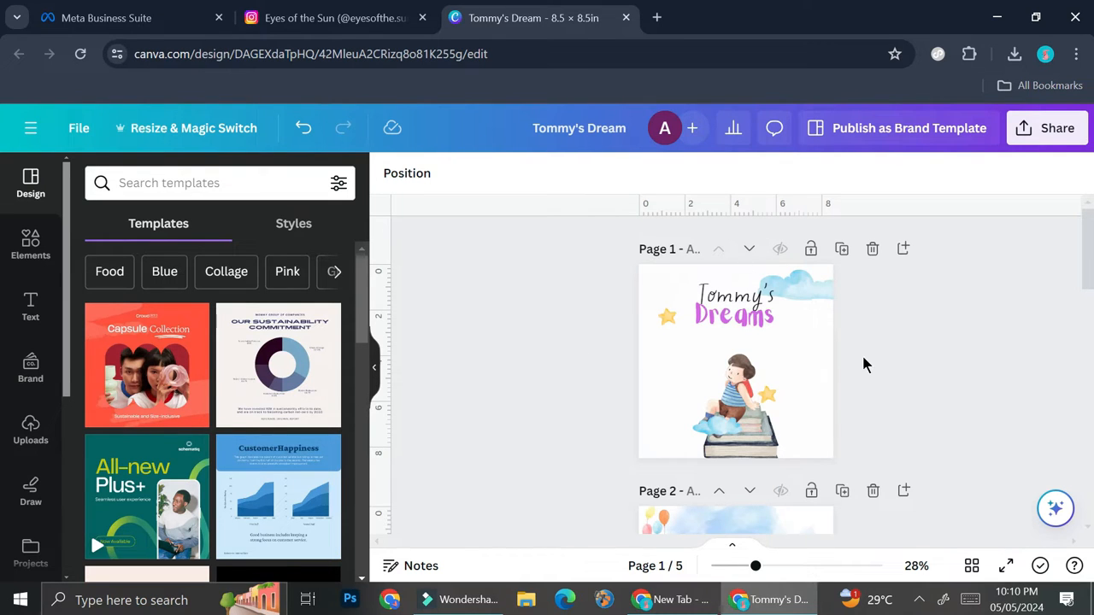
{"action": "scroll", "coordinate": [804, 351], "scroll_direction": "down", "scroll_amount": 1}
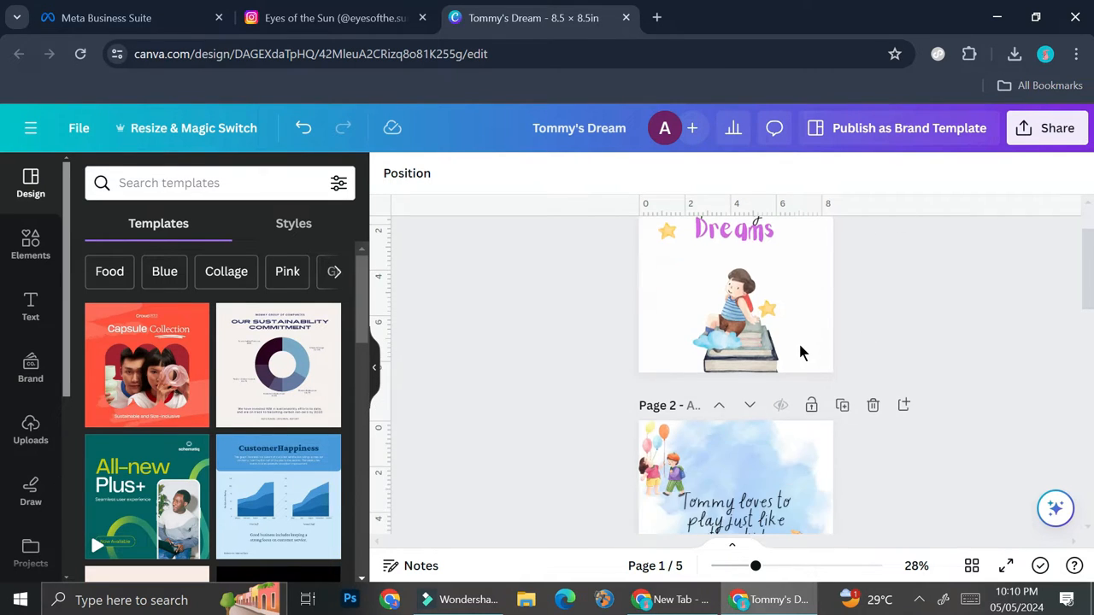
{"action": "scroll", "coordinate": [808, 351], "scroll_direction": "down", "scroll_amount": 1}
{"action": "scroll", "coordinate": [834, 274], "scroll_direction": "up", "scroll_amount": 1}
{"action": "scroll", "coordinate": [812, 359], "scroll_direction": "down", "scroll_amount": 2}
{"action": "scroll", "coordinate": [840, 366], "scroll_direction": "up", "scroll_amount": 3}
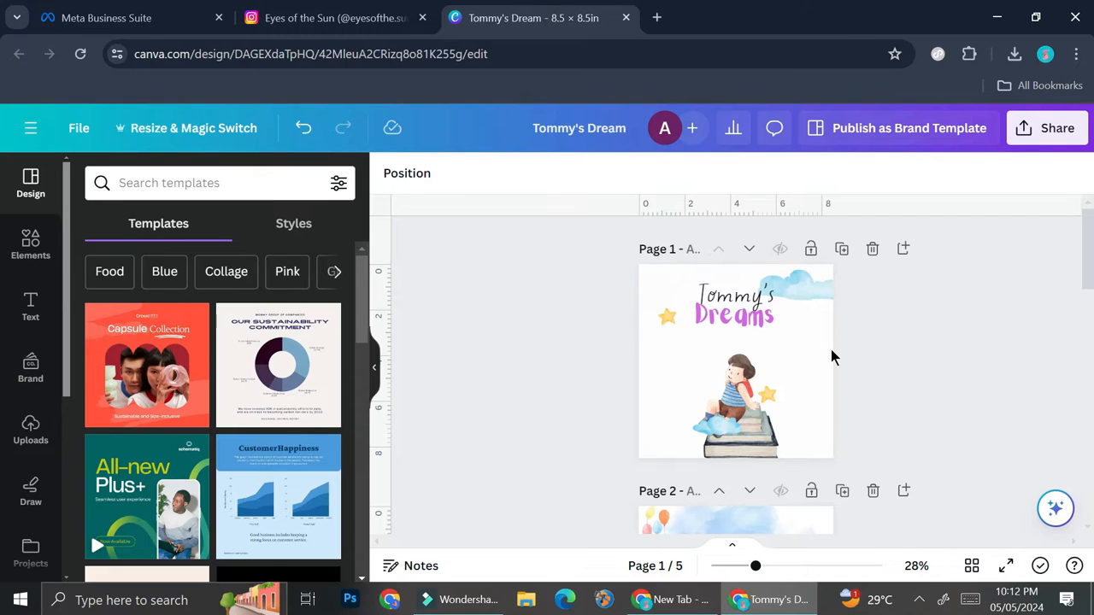
Step: Switch back to Meta Business Suite and open the Commerce tool for selling products and services
{"action": "left_click", "coordinate": [136, 17]}
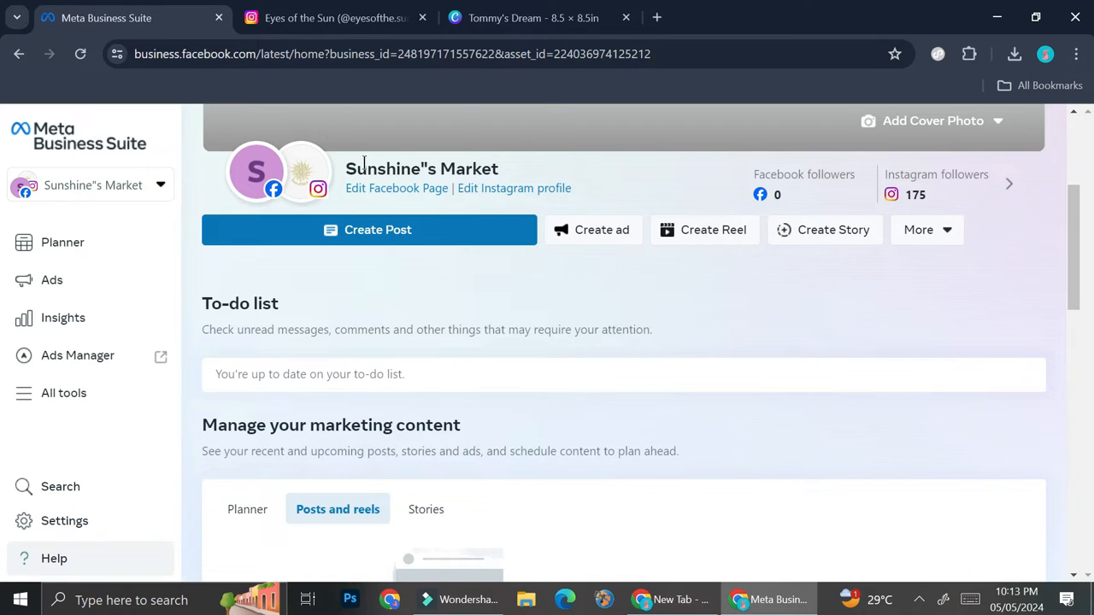
{"action": "mouse_move", "coordinate": [304, 180]}
{"action": "scroll", "coordinate": [773, 270], "scroll_direction": "down", "scroll_amount": 3}
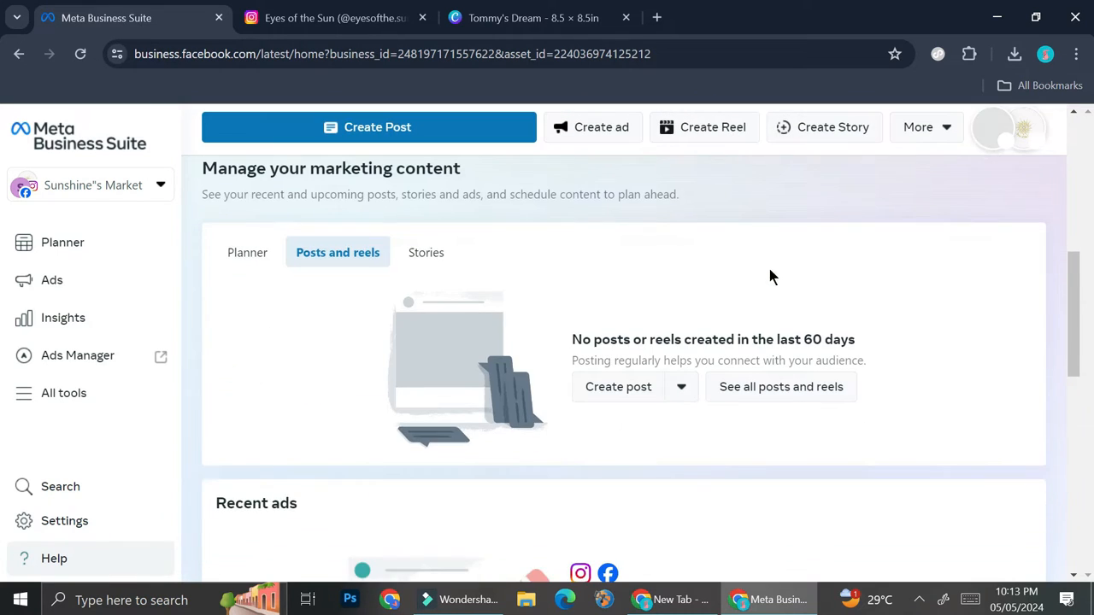
{"action": "left_click", "coordinate": [90, 395]}
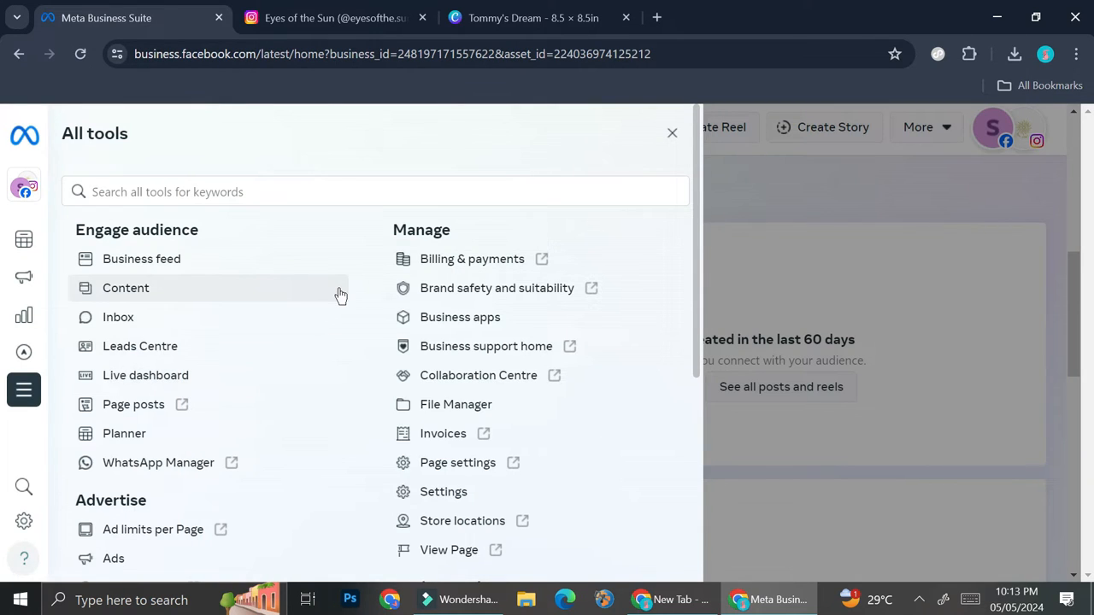
{"action": "scroll", "coordinate": [339, 295], "scroll_direction": "down", "scroll_amount": 4}
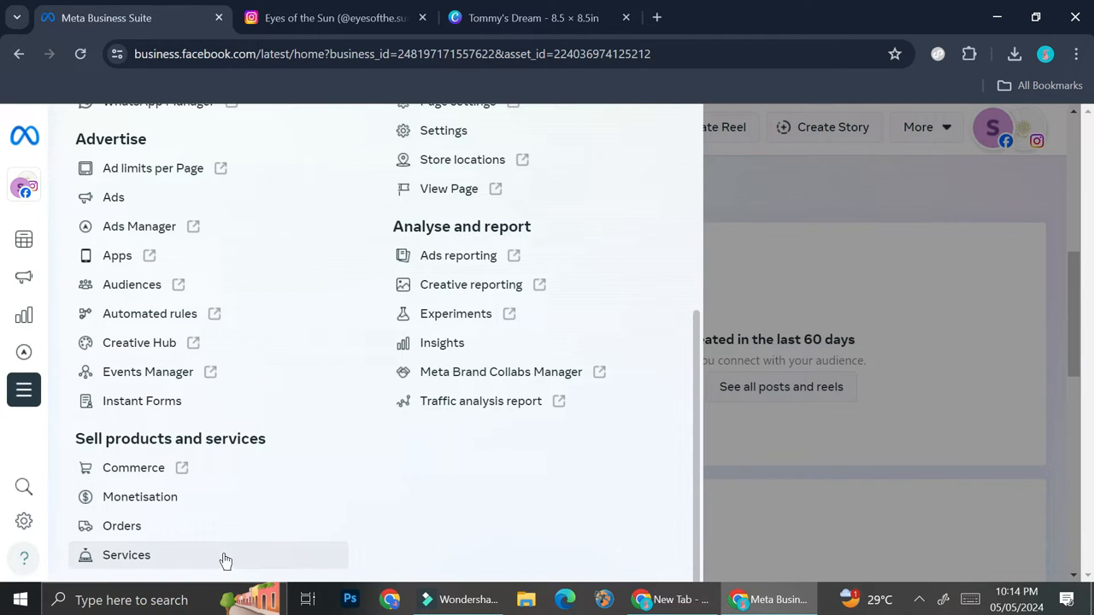
{"action": "left_click", "coordinate": [148, 470]}
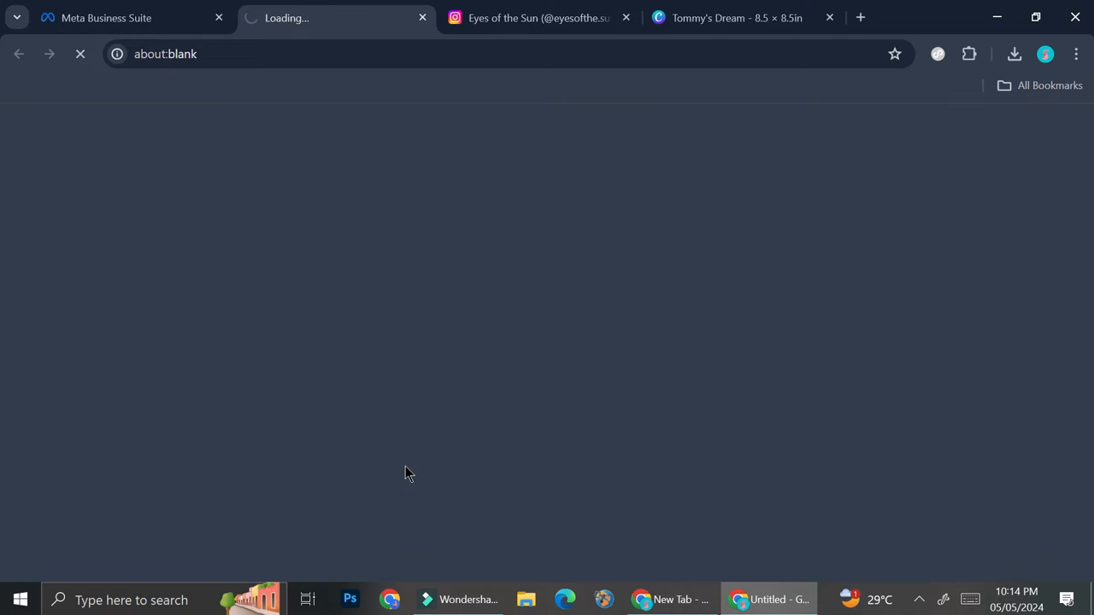
Step: Open the catalogue's items list, look through the existing items, and start adding a new item manually
{"action": "scroll", "coordinate": [539, 366], "scroll_direction": "down", "scroll_amount": 1}
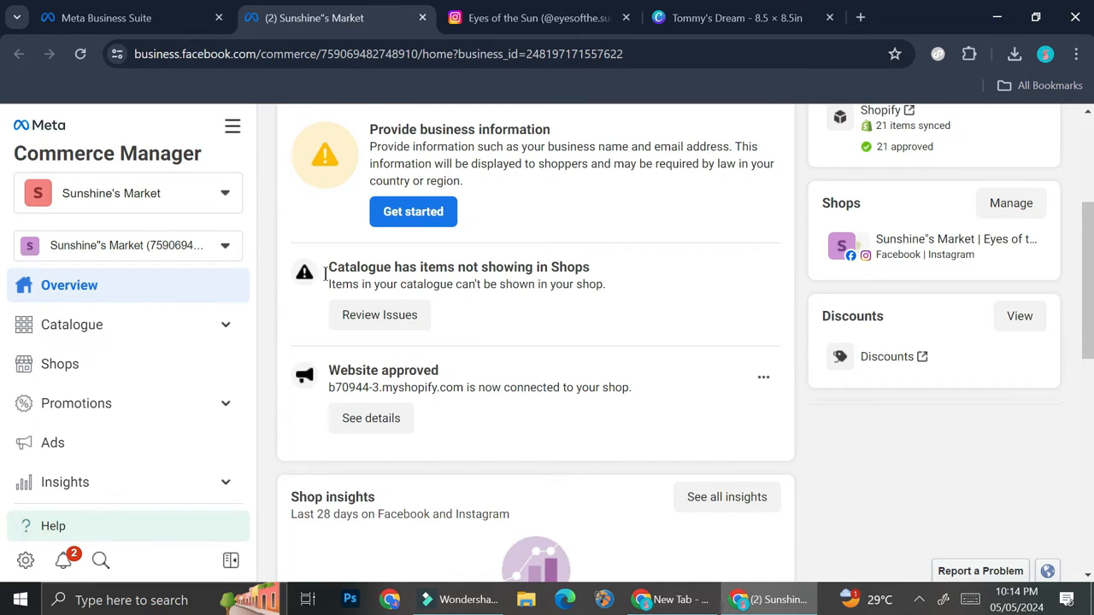
{"action": "left_click", "coordinate": [206, 336]}
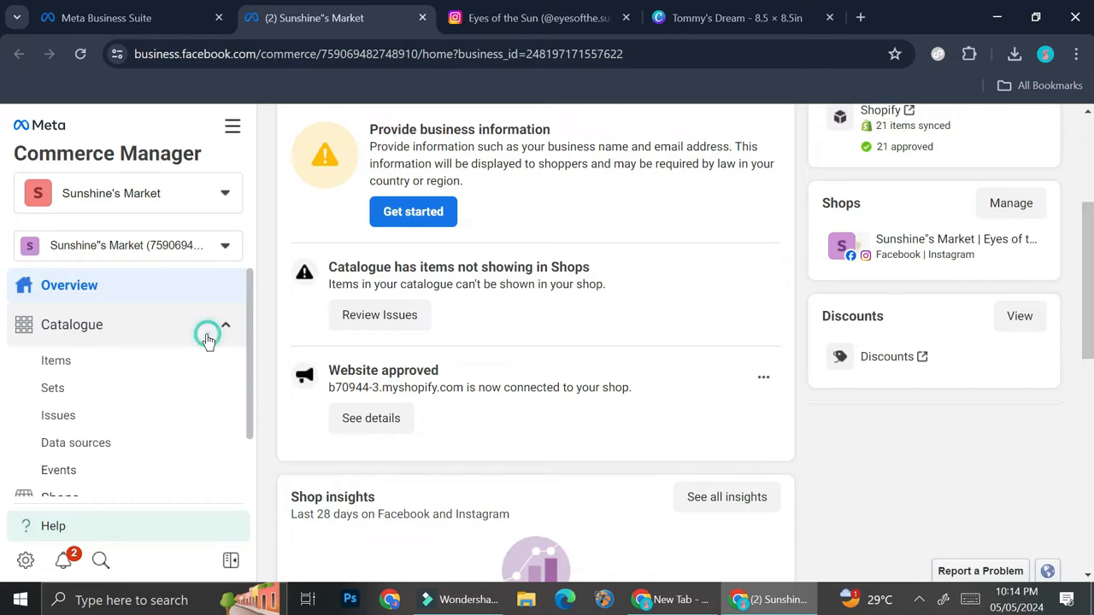
{"action": "left_click", "coordinate": [189, 363]}
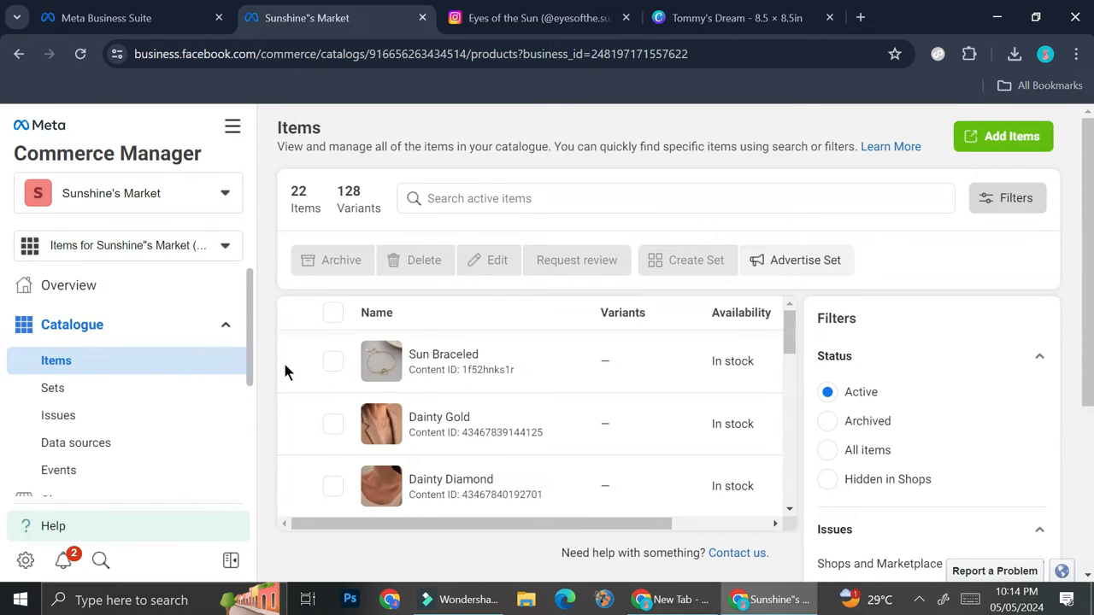
{"action": "scroll", "coordinate": [453, 357], "scroll_direction": "down", "scroll_amount": 5}
{"action": "scroll", "coordinate": [451, 360], "scroll_direction": "down", "scroll_amount": 8}
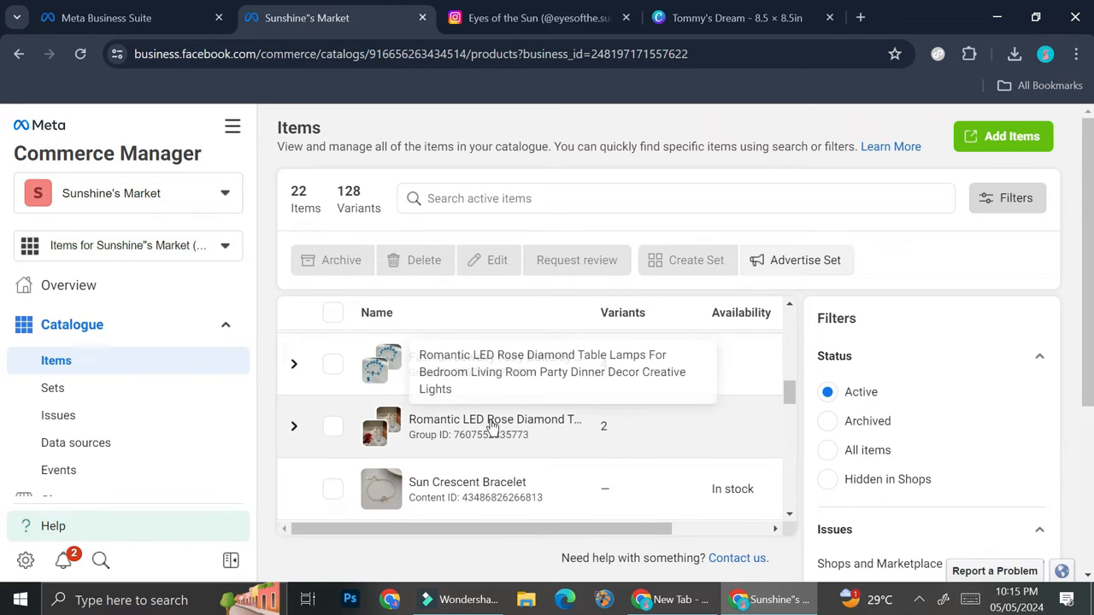
{"action": "scroll", "coordinate": [492, 425], "scroll_direction": "up", "scroll_amount": 13}
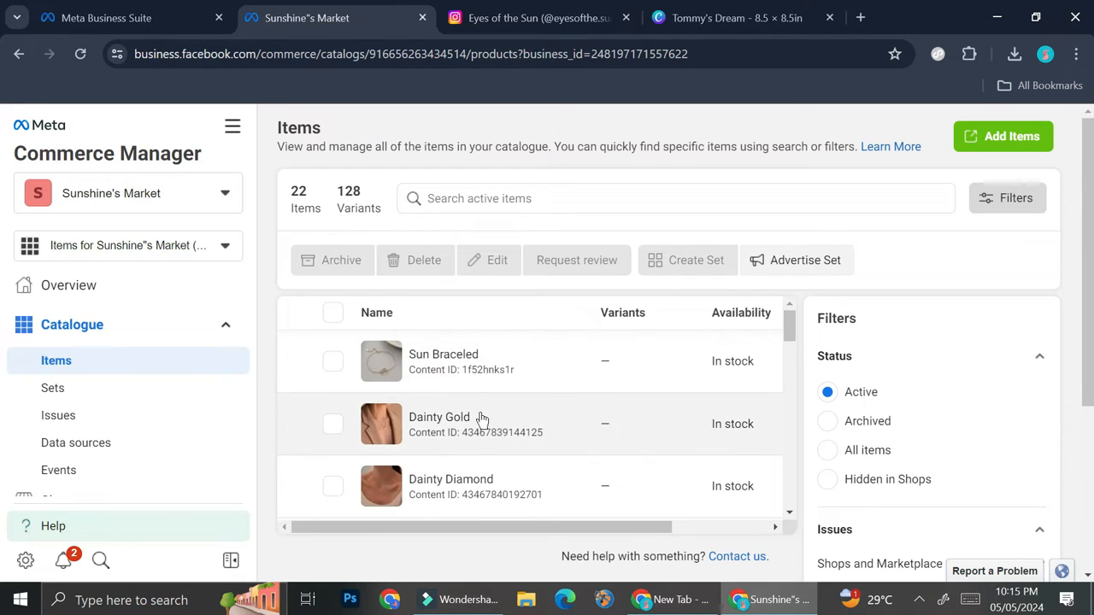
{"action": "left_click", "coordinate": [964, 142]}
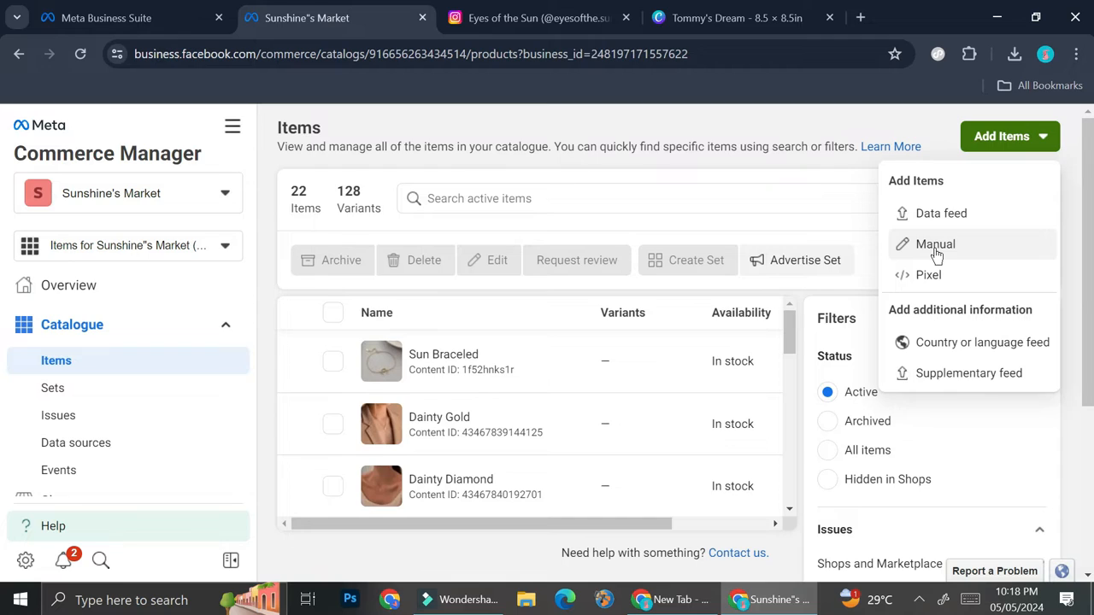
{"action": "left_click", "coordinate": [935, 248]}
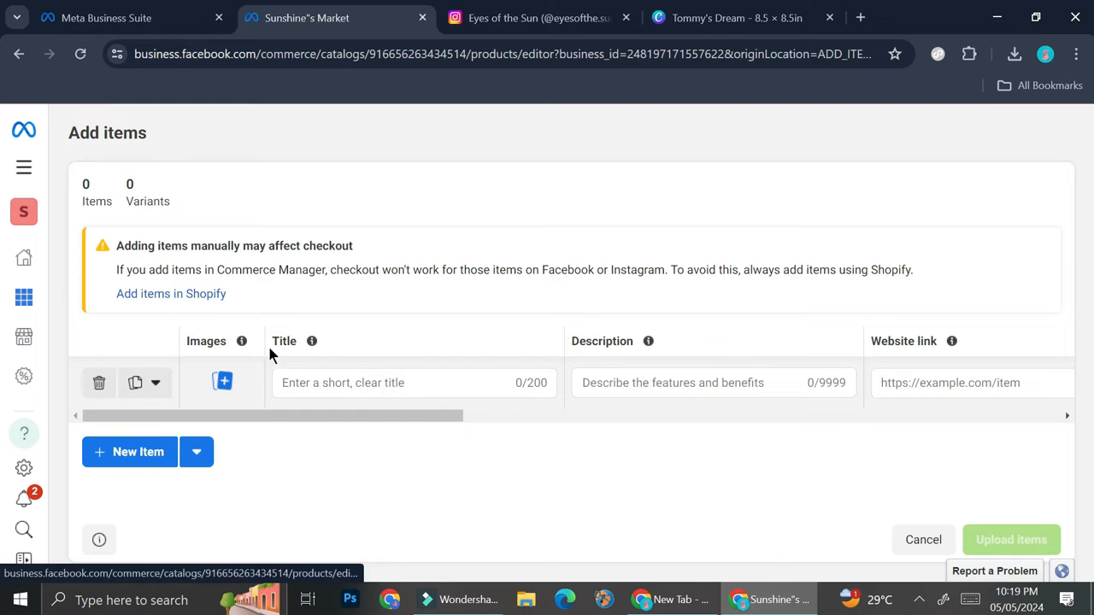
Step: Switch to the Canva design "Tommy's Dream" and view its sharing options
{"action": "left_click", "coordinate": [732, 26]}
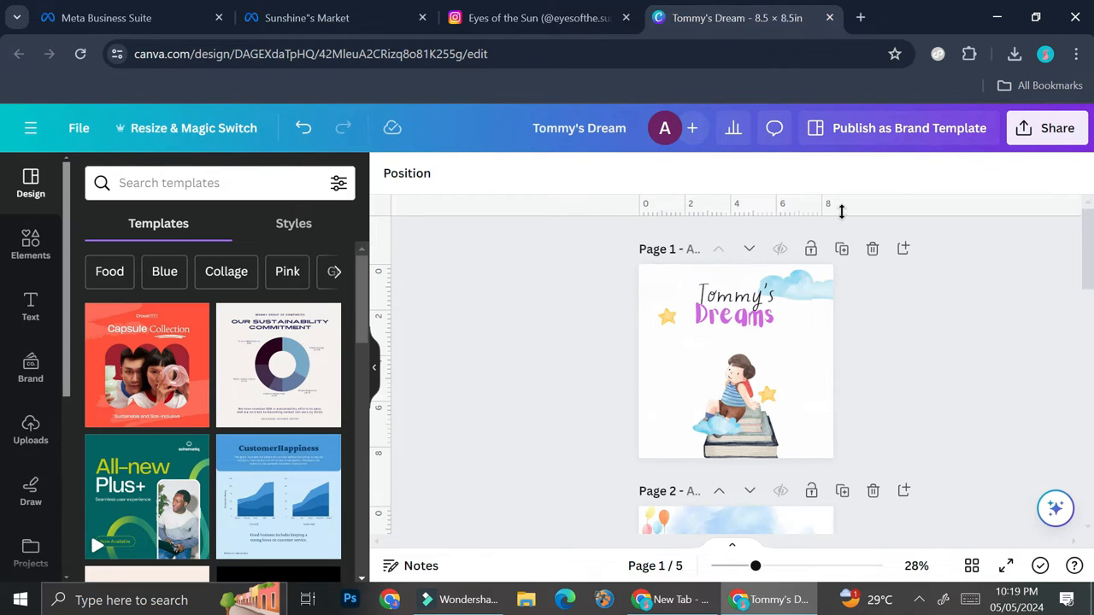
{"action": "left_click", "coordinate": [1025, 130]}
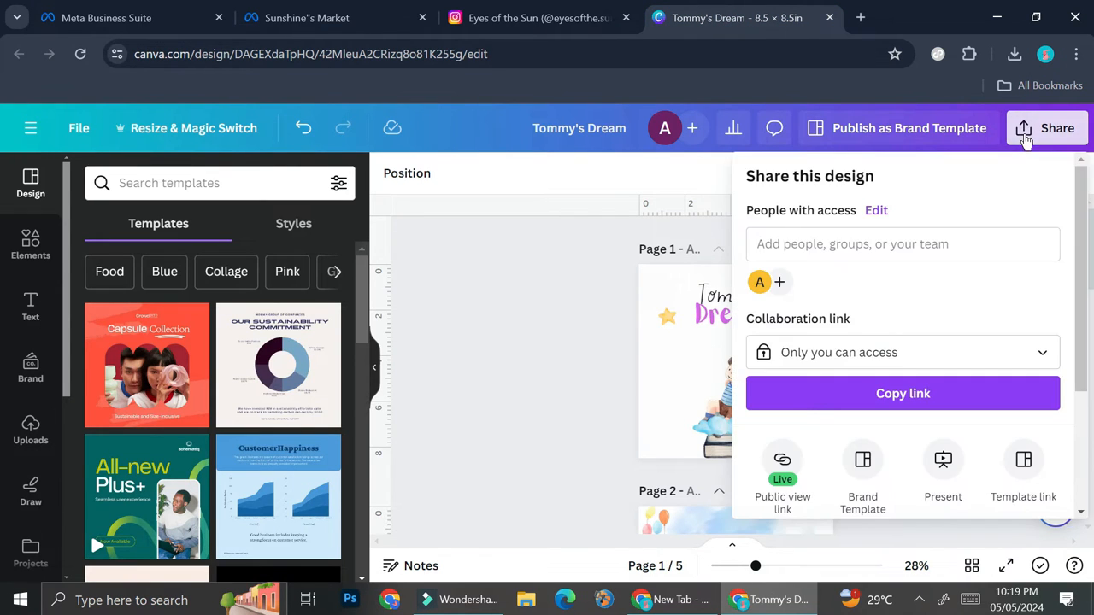
{"action": "left_click", "coordinate": [520, 319]}
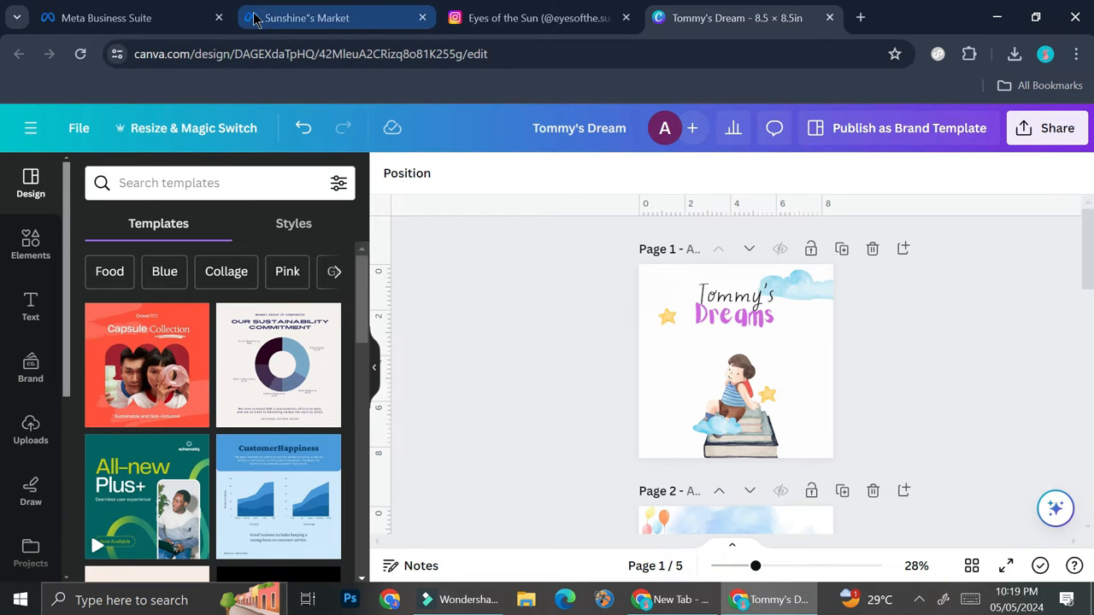
Step: Return to Commerce Manager and add "Tommy loves to play just like other kids.jpg" from Downloads as the new item's main image
{"action": "left_click", "coordinate": [282, 17]}
{"action": "left_click", "coordinate": [220, 382]}
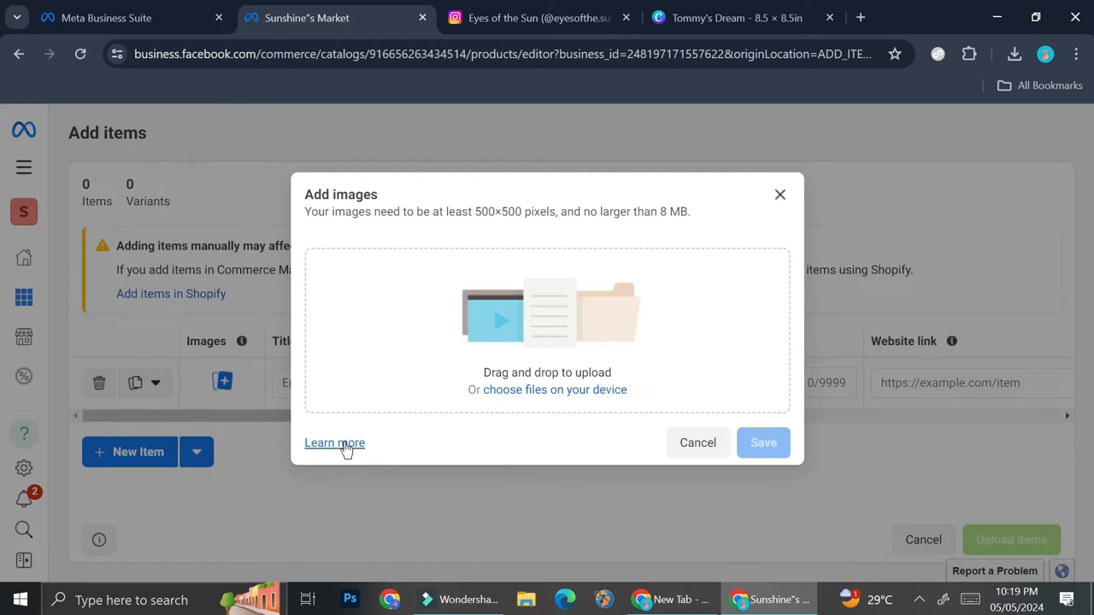
{"action": "left_click", "coordinate": [503, 391]}
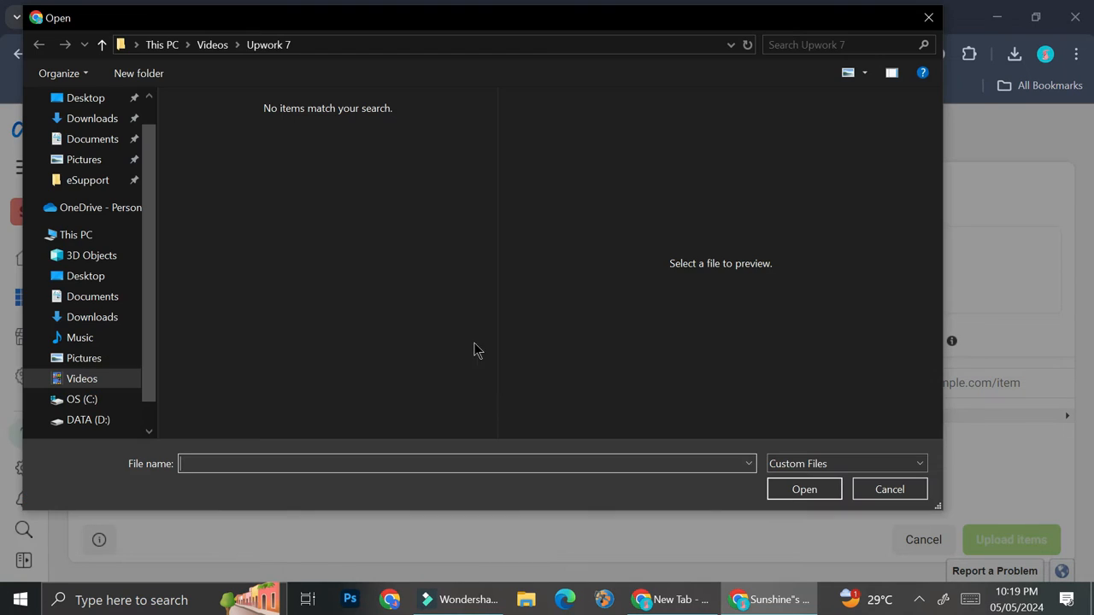
{"action": "left_click", "coordinate": [86, 316]}
{"action": "double_click", "coordinate": [217, 175]}
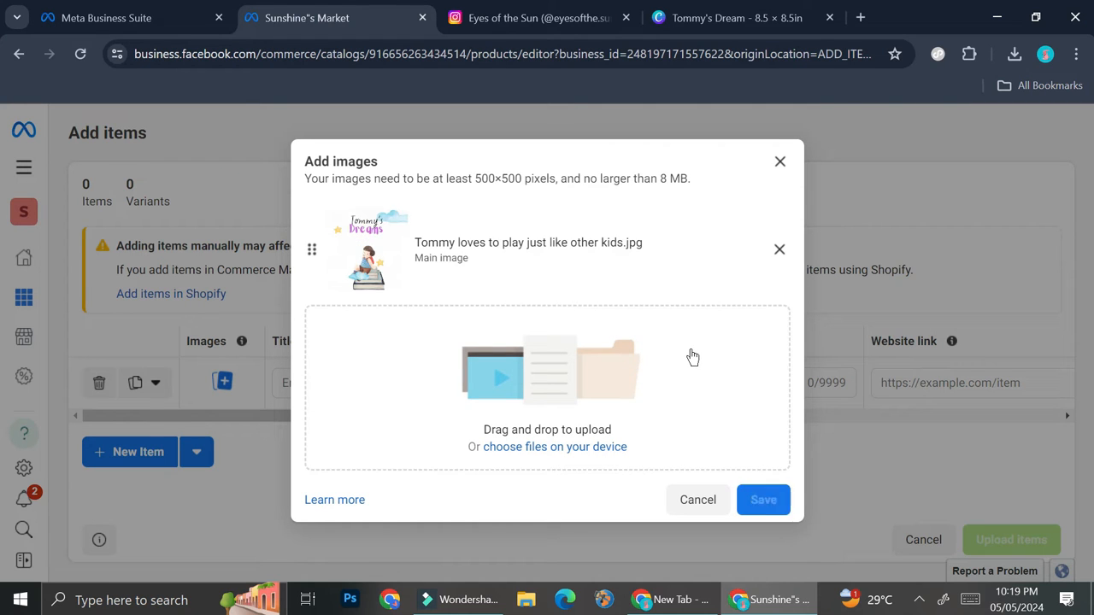
{"action": "left_click", "coordinate": [761, 500]}
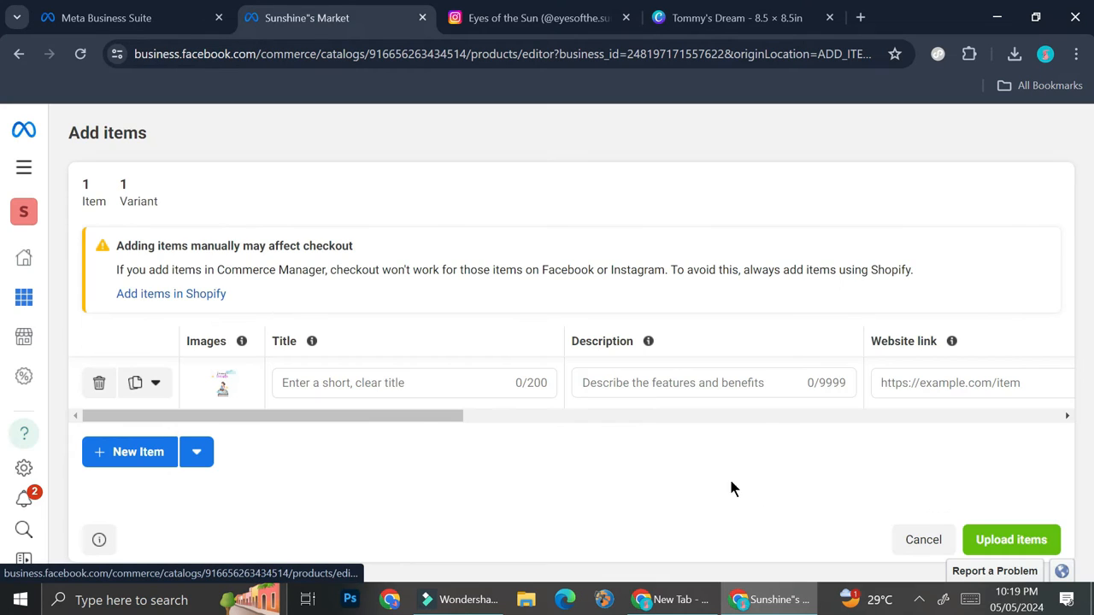
Step: Title the new item "Tommy's Dream (Children's EBook)" and set its price to 15,000 IDR
{"action": "left_click", "coordinate": [375, 382]}
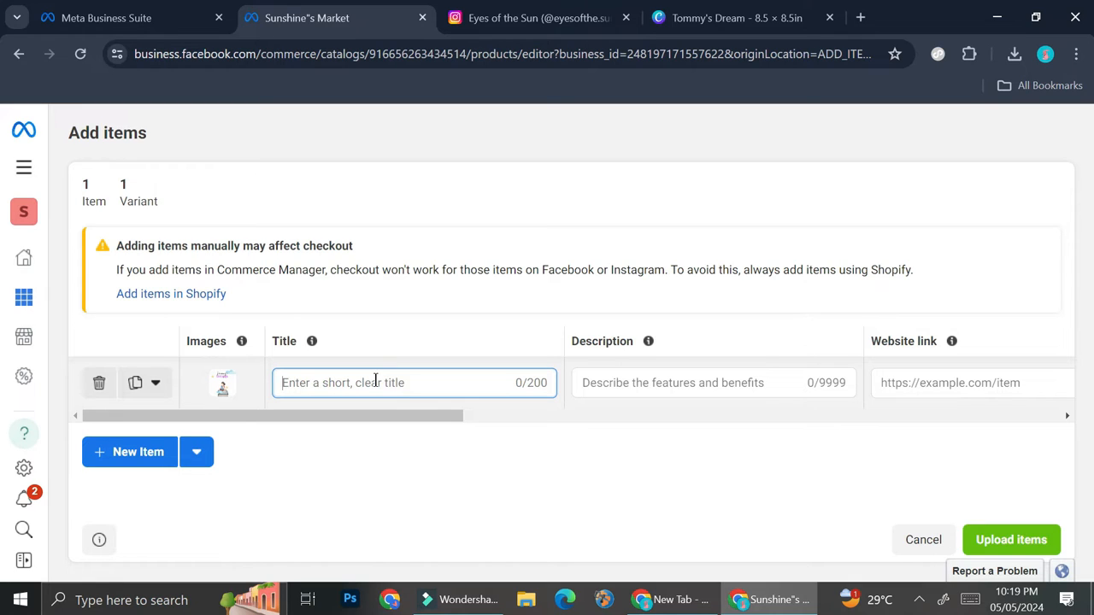
{"action": "type", "text": "Tommy's Dream (Children's EBook)"}
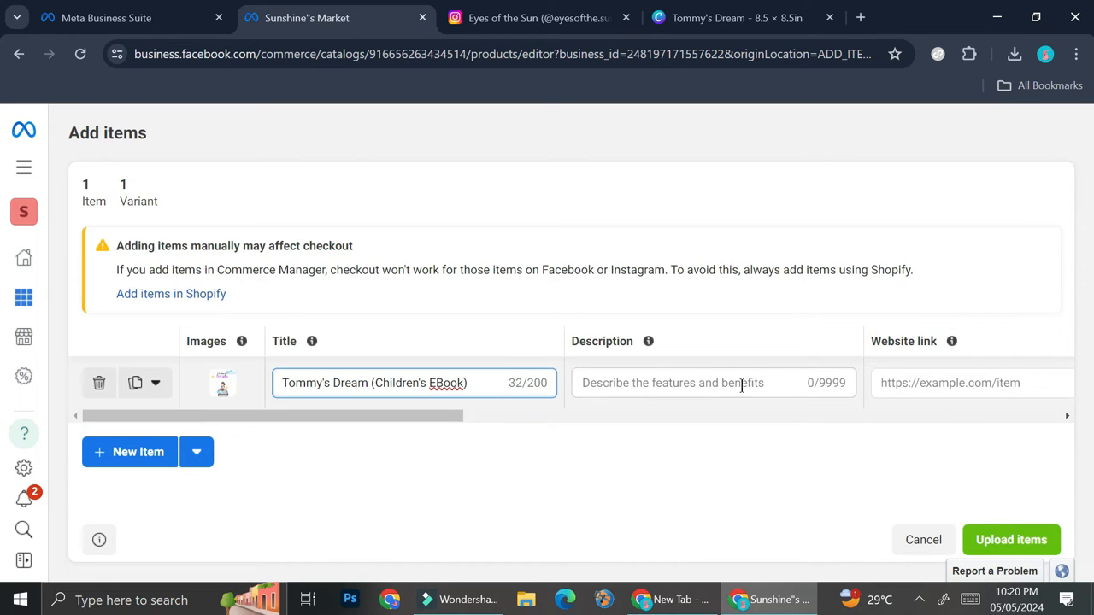
{"action": "left_click_drag", "start_coordinate": [378, 418], "coordinate": [603, 422]}
{"action": "left_click", "coordinate": [682, 382]}
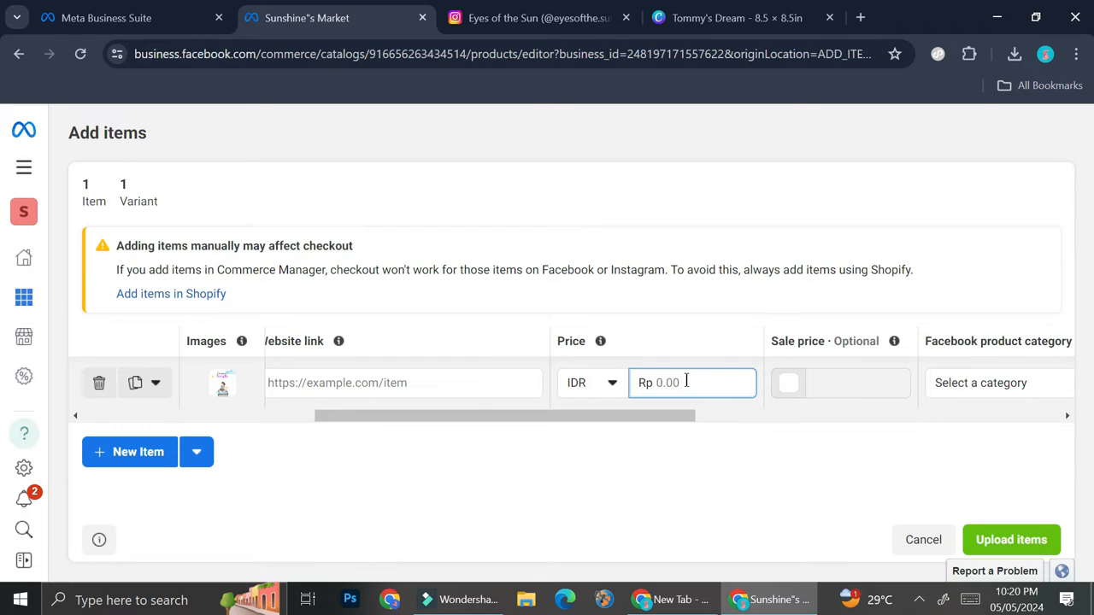
{"action": "type", "text": "15000"}
Step: Set the new item's Facebook product category to Other
{"action": "left_click_drag", "start_coordinate": [388, 422], "coordinate": [547, 418]}
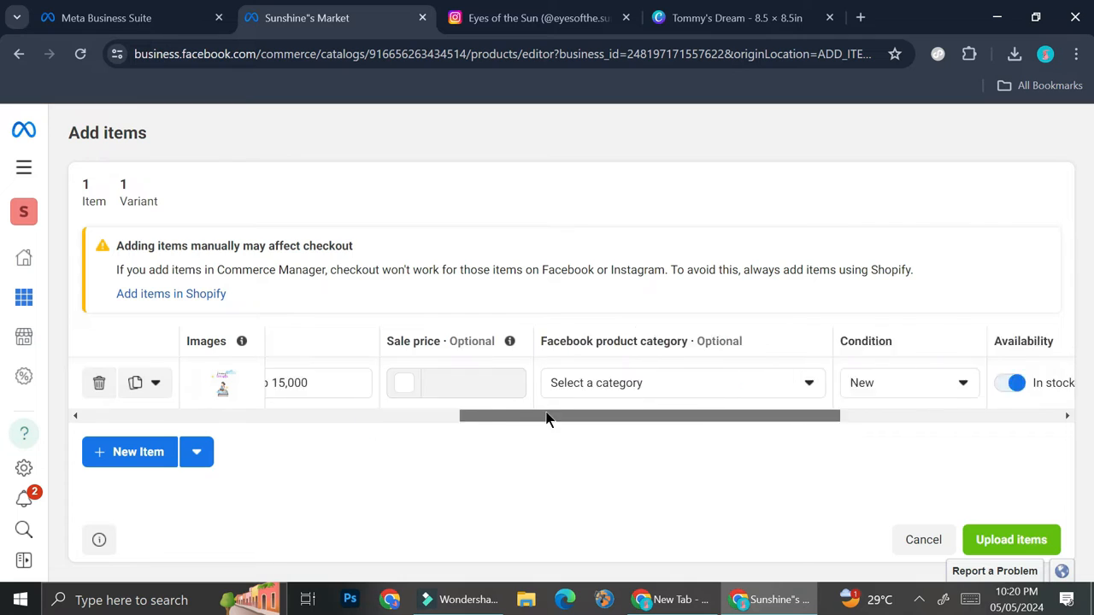
{"action": "left_click", "coordinate": [587, 381]}
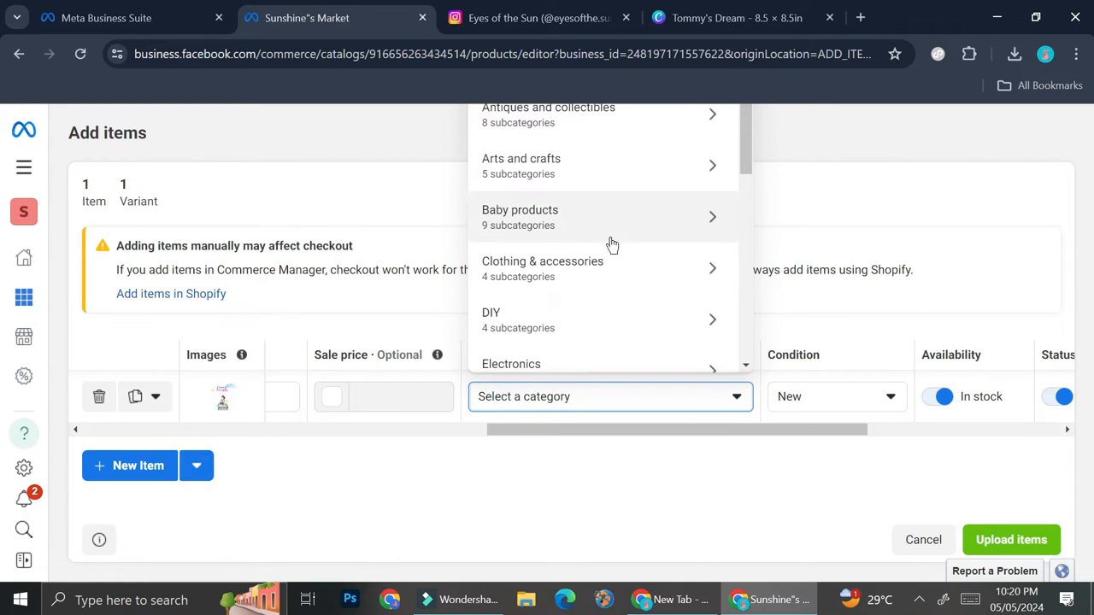
{"action": "scroll", "coordinate": [611, 248], "scroll_direction": "down", "scroll_amount": 4}
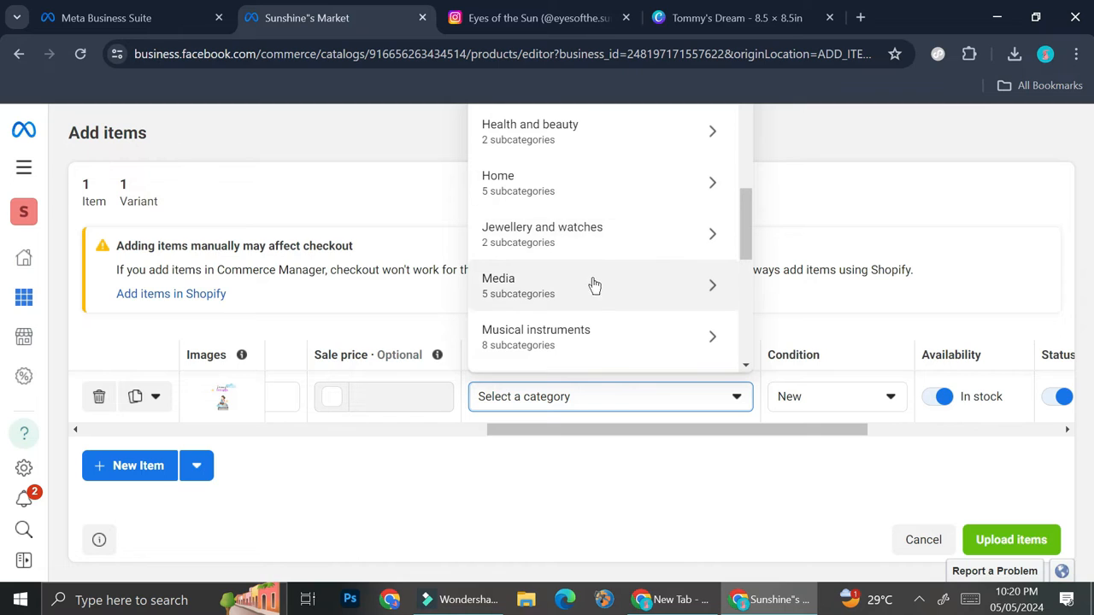
{"action": "scroll", "coordinate": [588, 291], "scroll_direction": "down", "scroll_amount": 2}
{"action": "scroll", "coordinate": [589, 291], "scroll_direction": "down", "scroll_amount": 1}
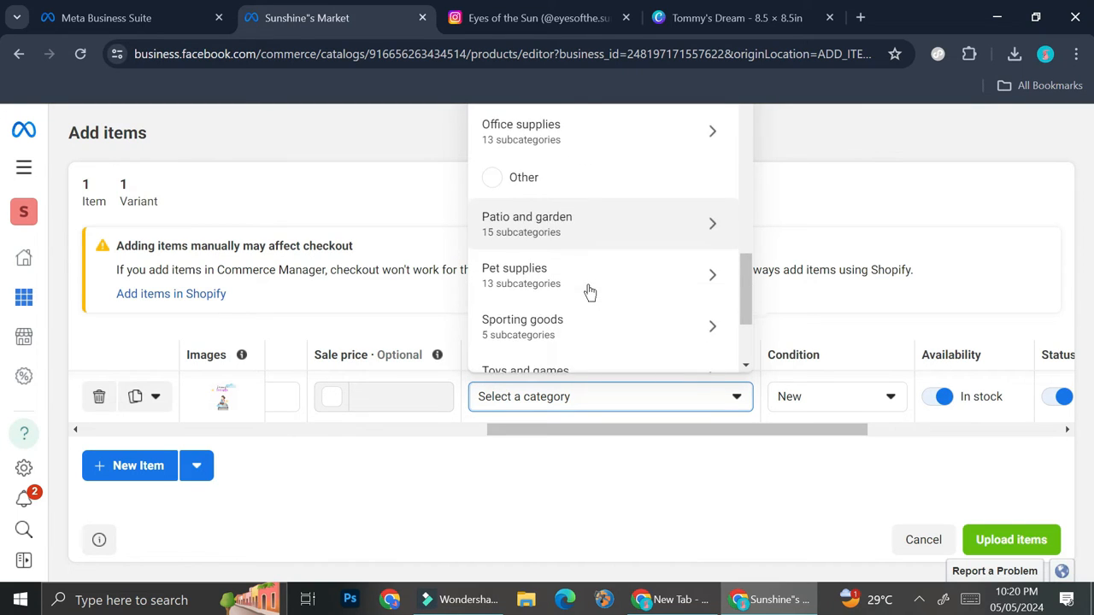
{"action": "scroll", "coordinate": [564, 256], "scroll_direction": "up", "scroll_amount": 1}
{"action": "left_click", "coordinate": [496, 215]}
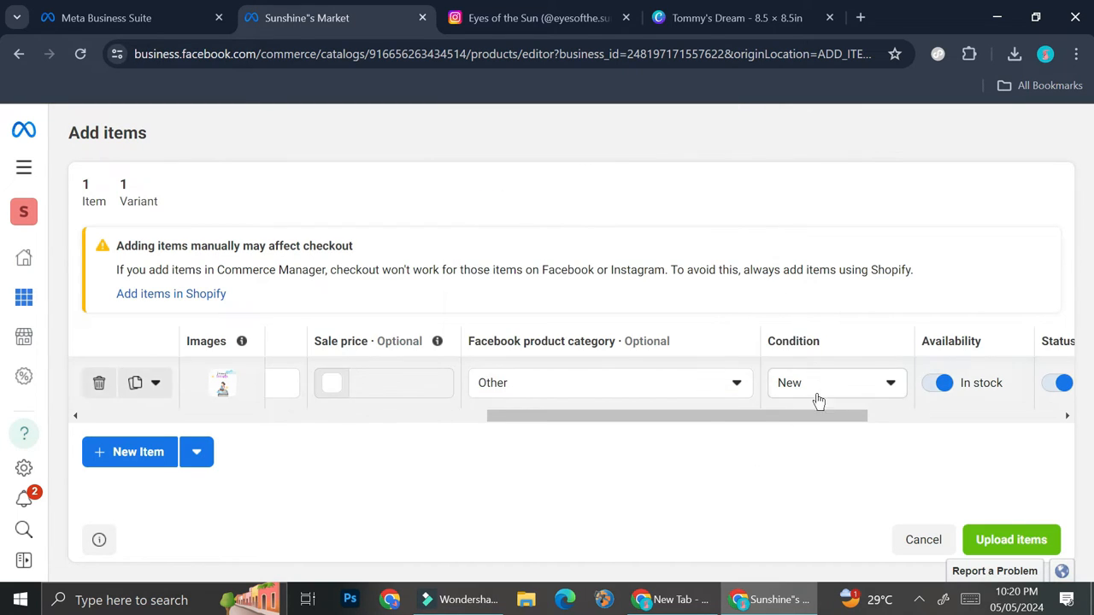
{"action": "left_click_drag", "start_coordinate": [765, 417], "coordinate": [957, 419]}
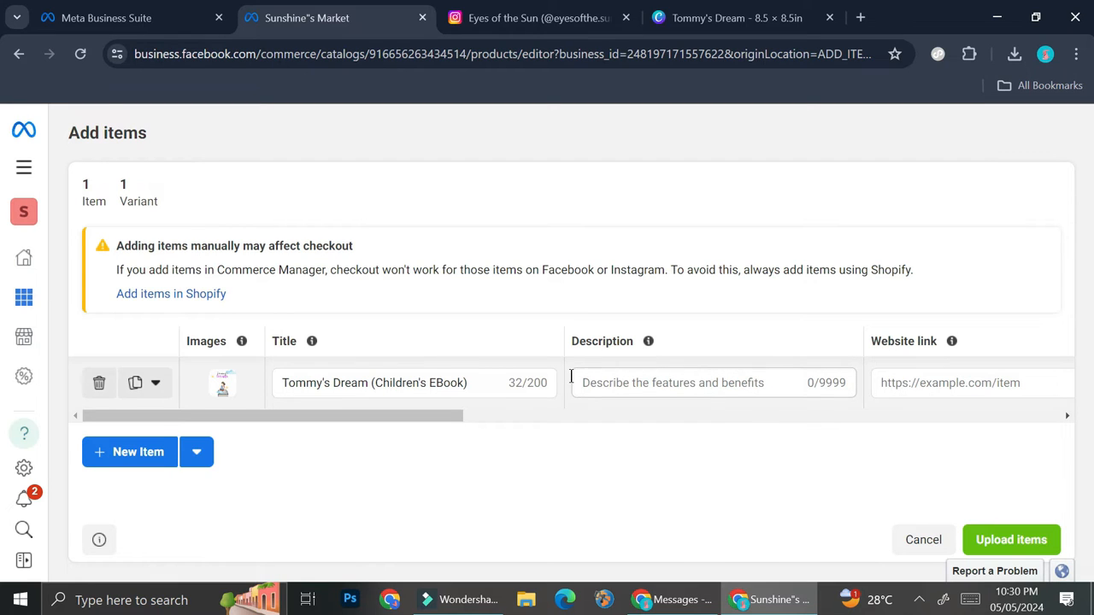
Step: Enter "Click the link to get your e book" as the new item's description
{"action": "left_click_drag", "start_coordinate": [429, 420], "coordinate": [567, 376]}
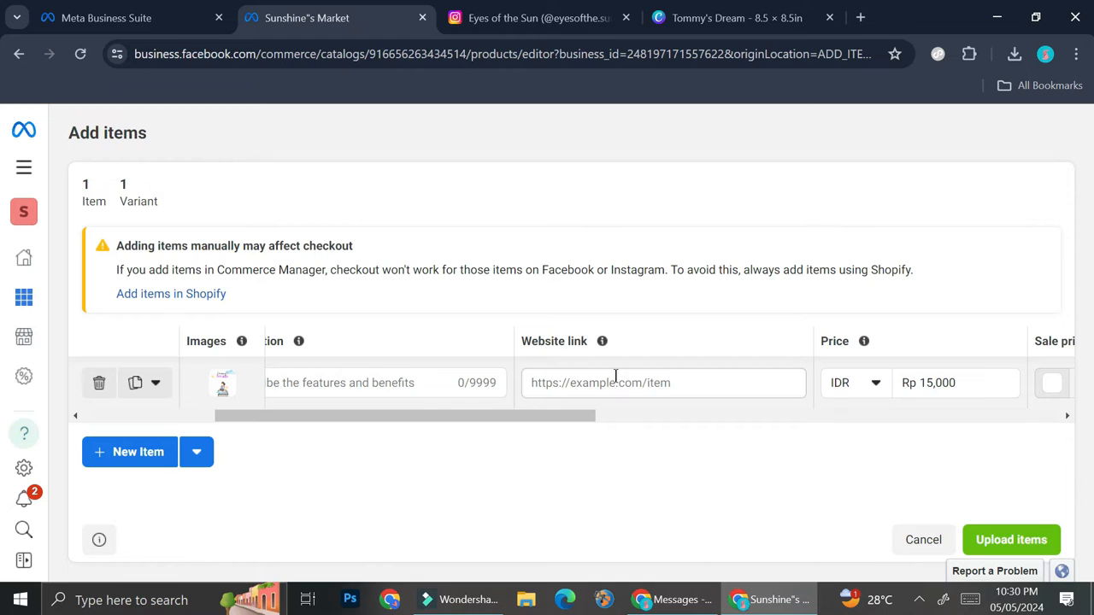
{"action": "left_click_drag", "start_coordinate": [448, 417], "coordinate": [415, 417]}
{"action": "left_click", "coordinate": [426, 384]}
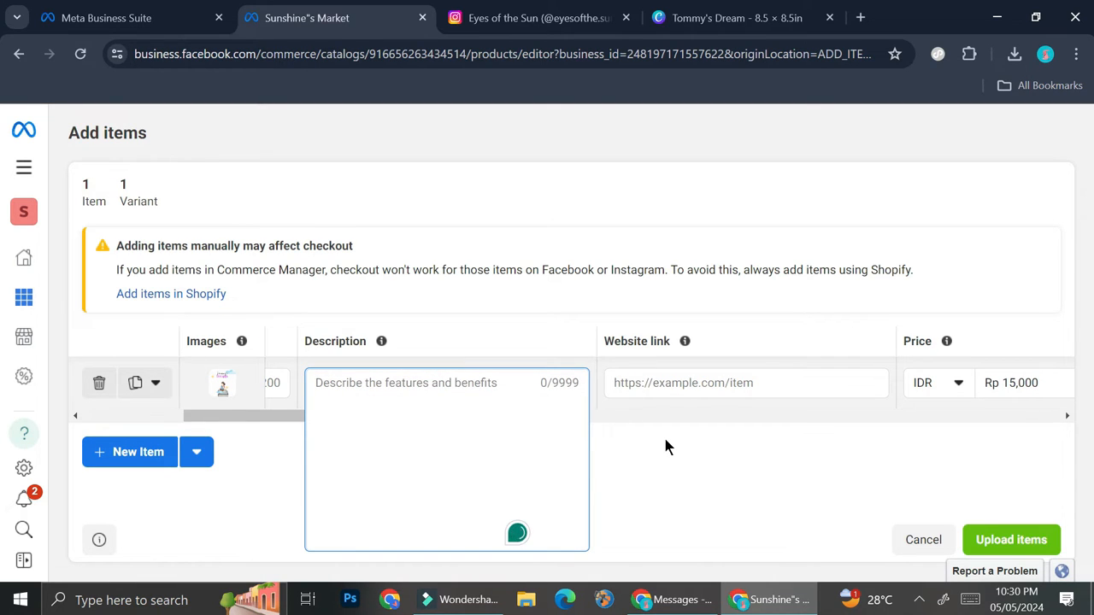
{"action": "type", "text": "Clic"}
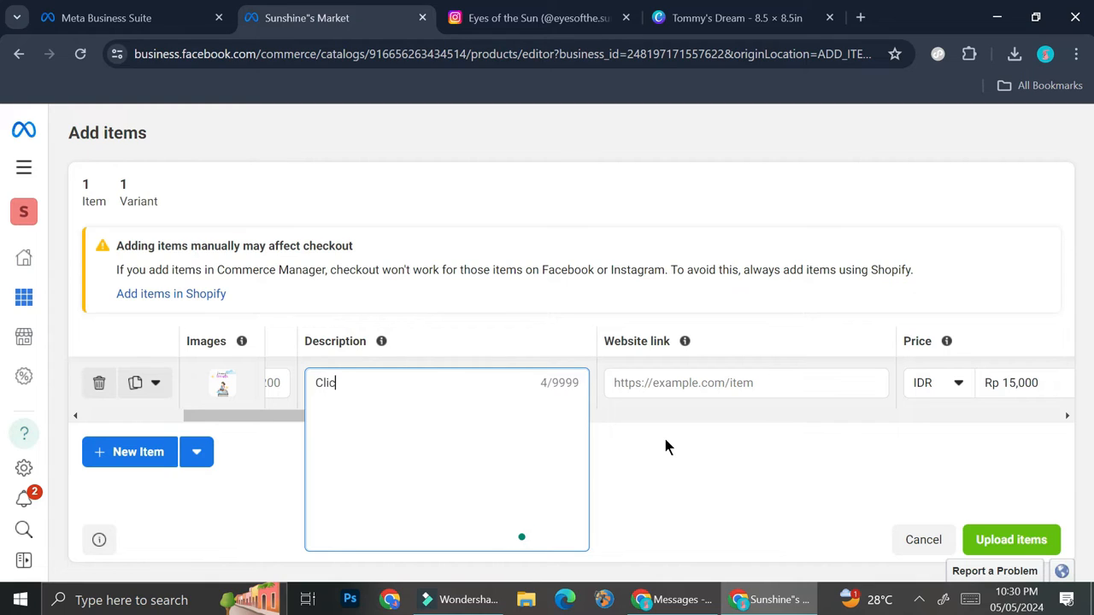
{"action": "type", "text": "k the link to get "}
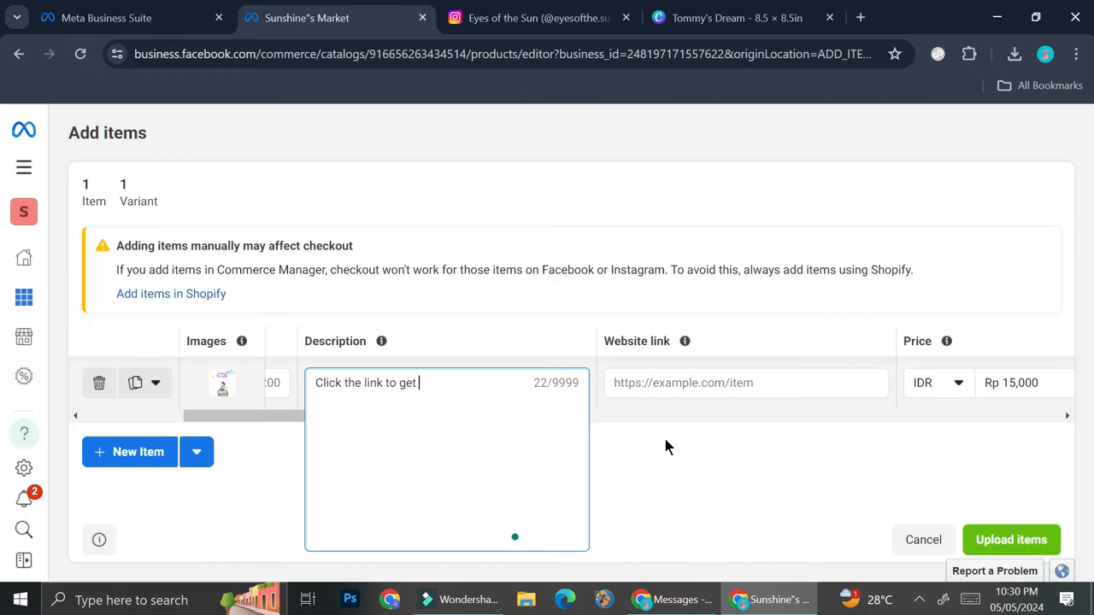
{"action": "type", "text": "your e book"}
{"action": "left_click", "coordinate": [663, 436]}
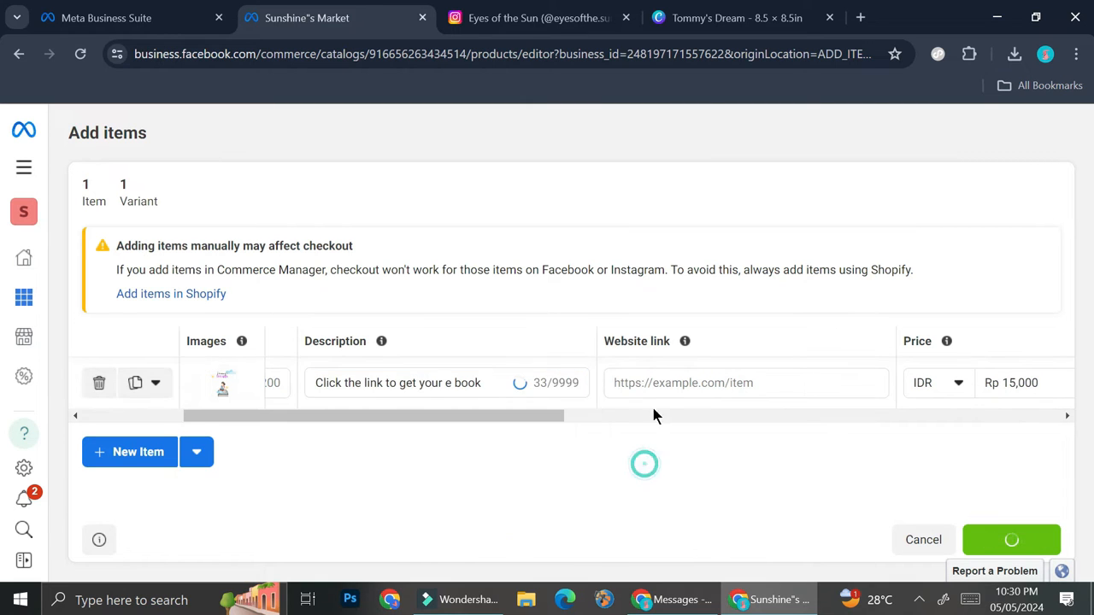
Step: Switch to the Canva design "Tommy's Dream" and copy its public view link
{"action": "left_click", "coordinate": [684, 32]}
{"action": "left_click", "coordinate": [1045, 137]}
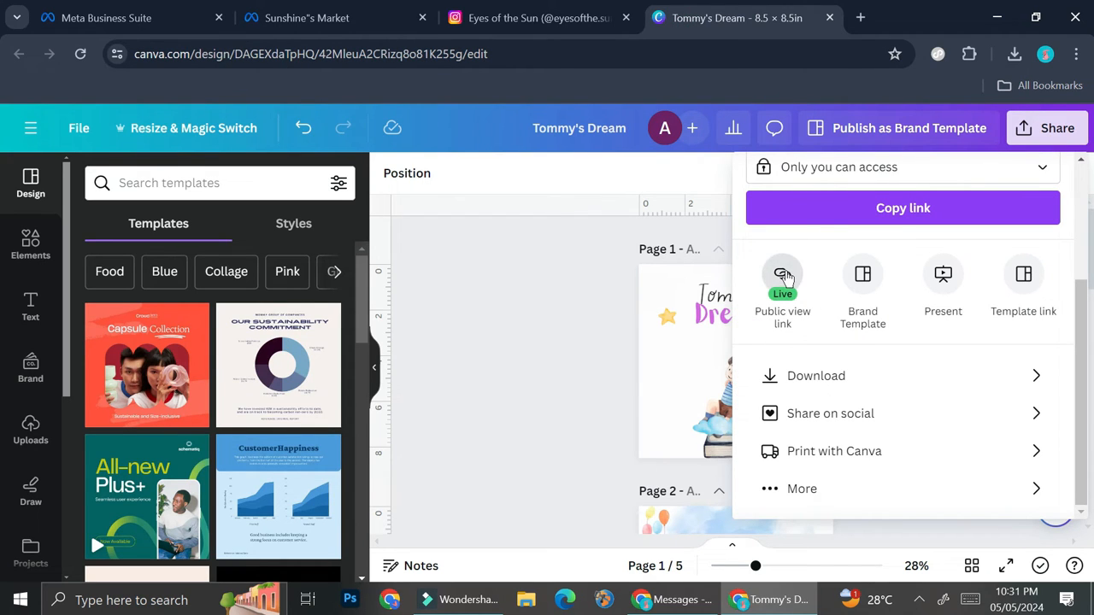
{"action": "left_click", "coordinate": [783, 276]}
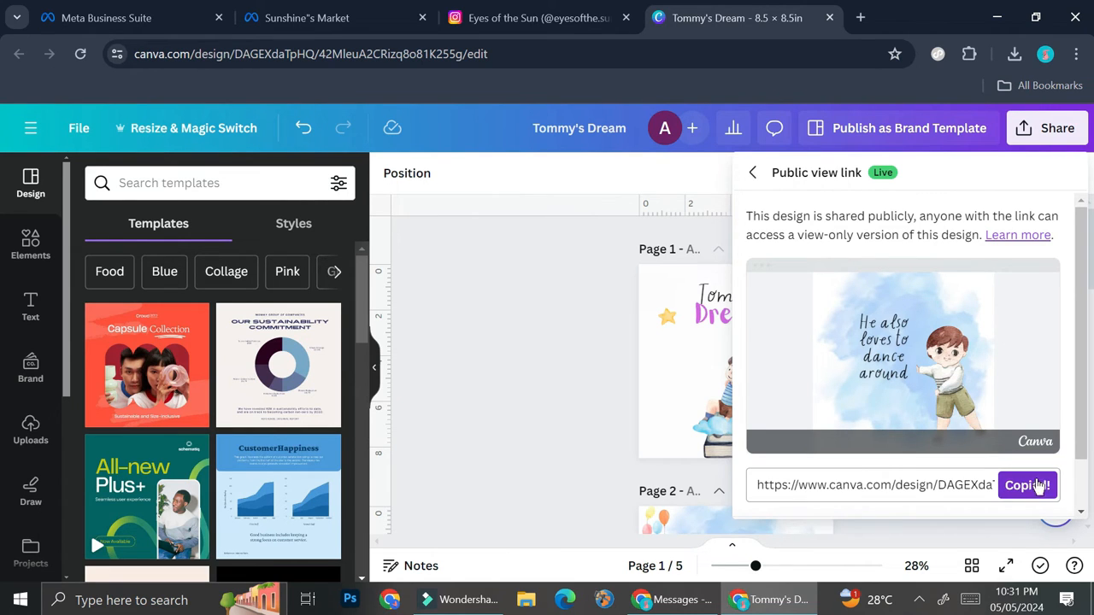
{"action": "left_click", "coordinate": [1037, 487]}
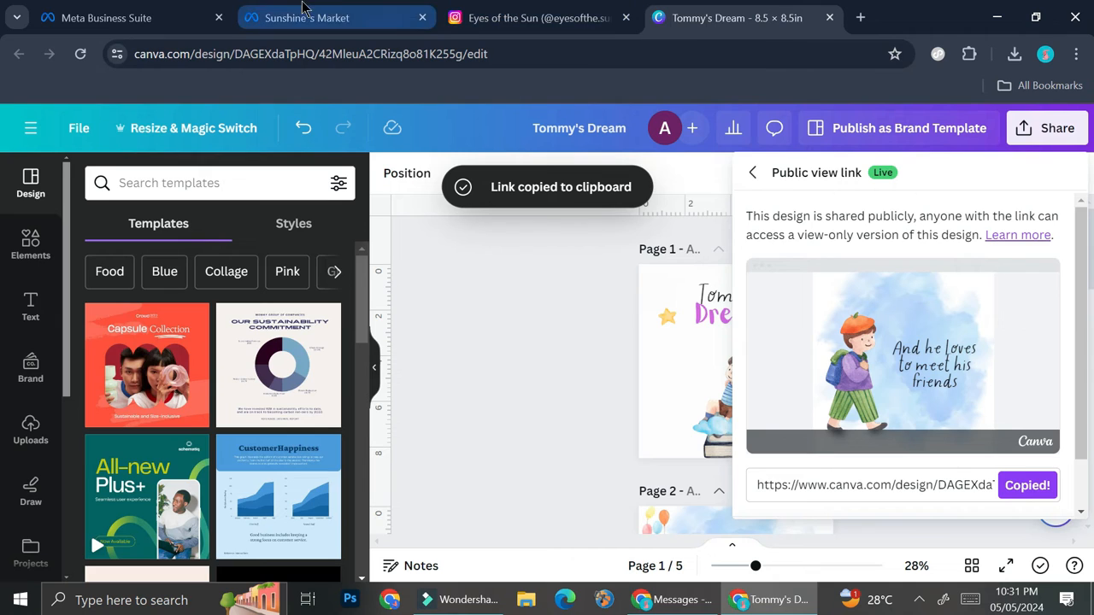
Step: Return to Commerce Manager, paste the copied Canva link as the item's website link and upload the item
{"action": "left_click", "coordinate": [149, 16]}
{"action": "left_click", "coordinate": [291, 15]}
{"action": "left_click", "coordinate": [702, 386]}
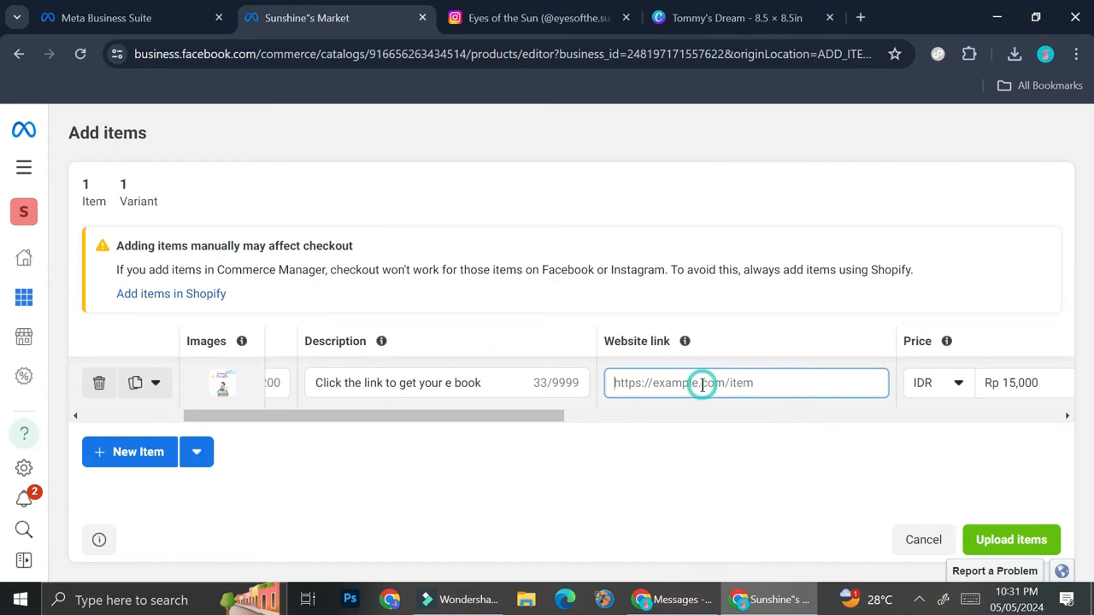
{"action": "key", "text": "ctrl+v"}
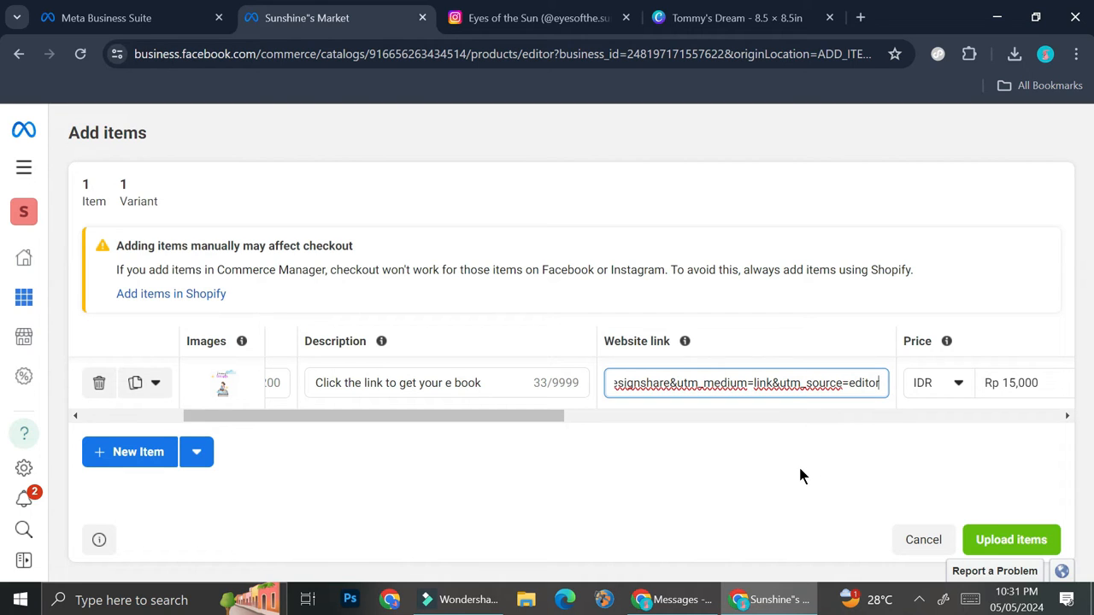
{"action": "left_click", "coordinate": [997, 546]}
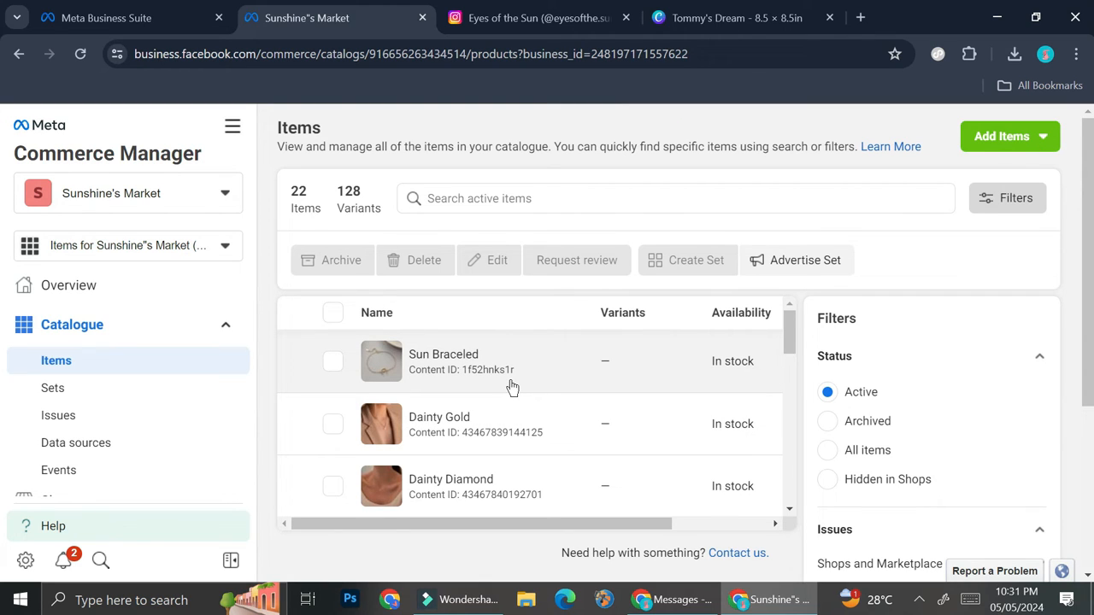
Step: Look through the catalogue's items for Tommy's Dream (Children's EBook) and close the Commerce Manager pages
{"action": "scroll", "coordinate": [524, 389], "scroll_direction": "down", "scroll_amount": 5}
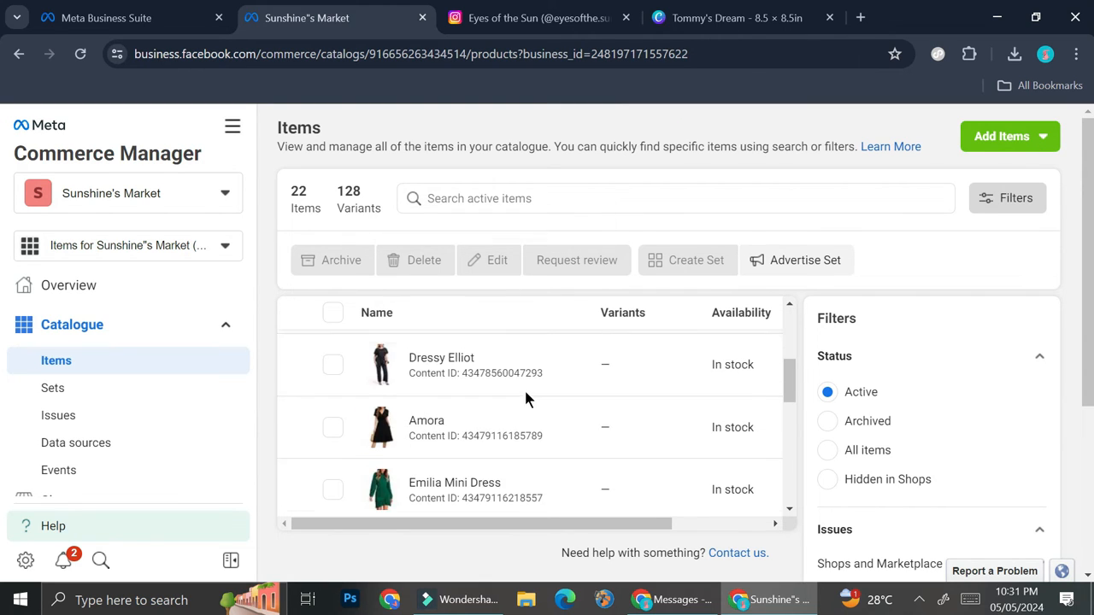
{"action": "scroll", "coordinate": [526, 392], "scroll_direction": "down", "scroll_amount": 6}
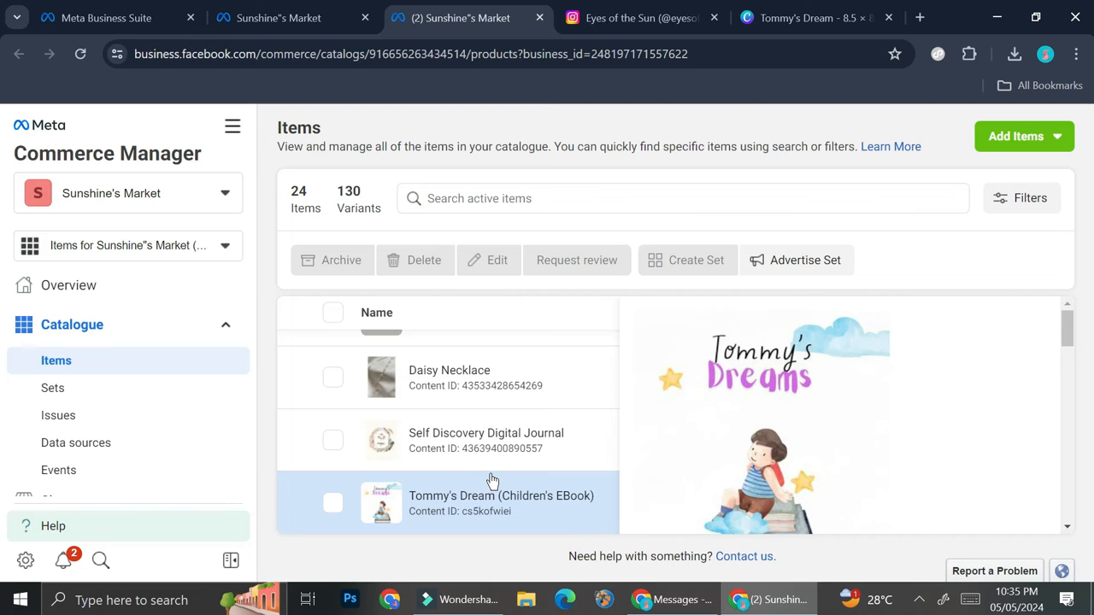
{"action": "key", "text": "ctrl+w"}
{"action": "key", "text": "ctrl+w"}
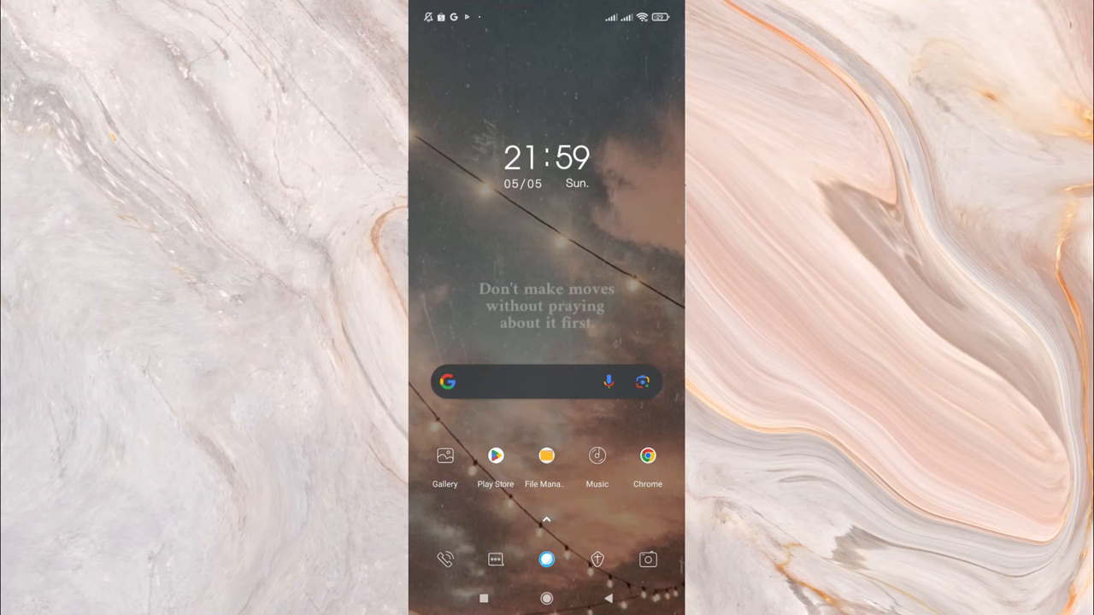
Step: Switch to the phone's Play Store, search for "milkshake" and open the Milkshake — Website Builder app
{"action": "left_click", "coordinate": [496, 456]}
{"action": "left_click", "coordinate": [547, 45]}
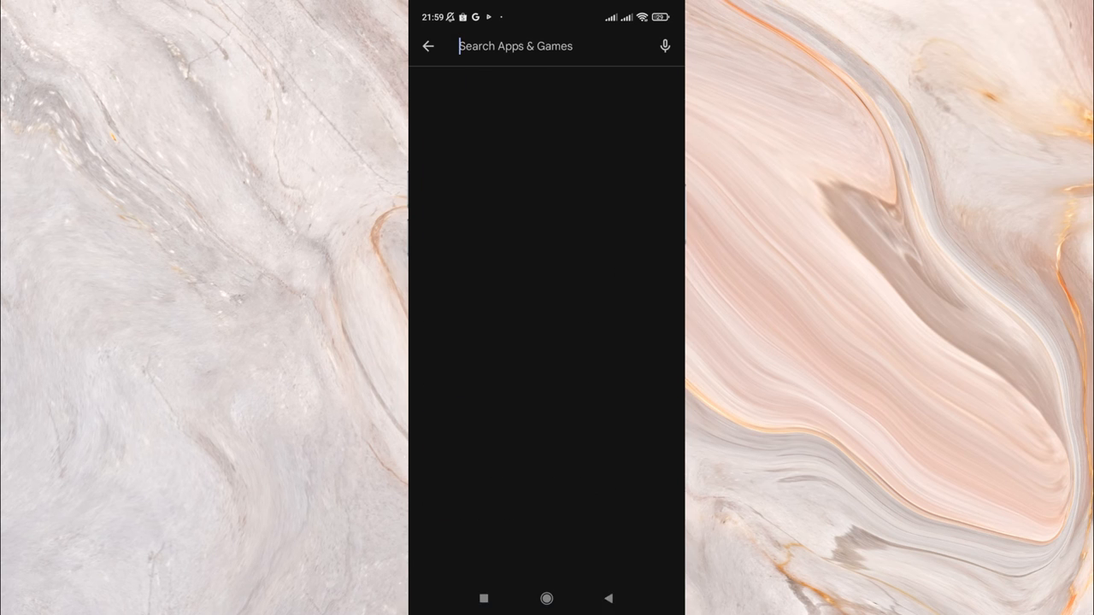
{"action": "type", "text": "m"}
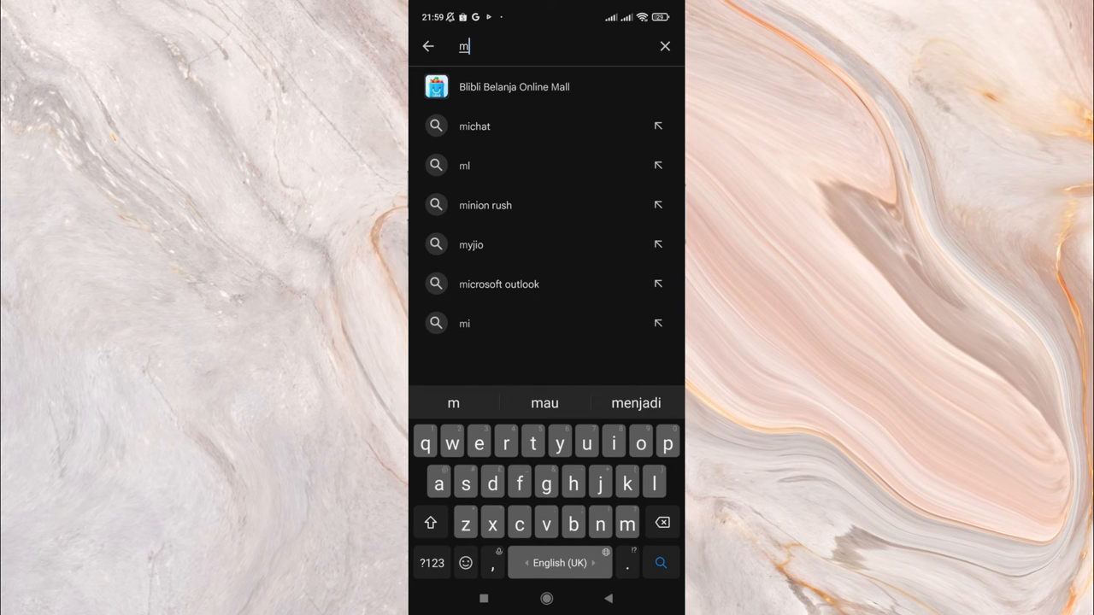
{"action": "type", "text": "ilksh"}
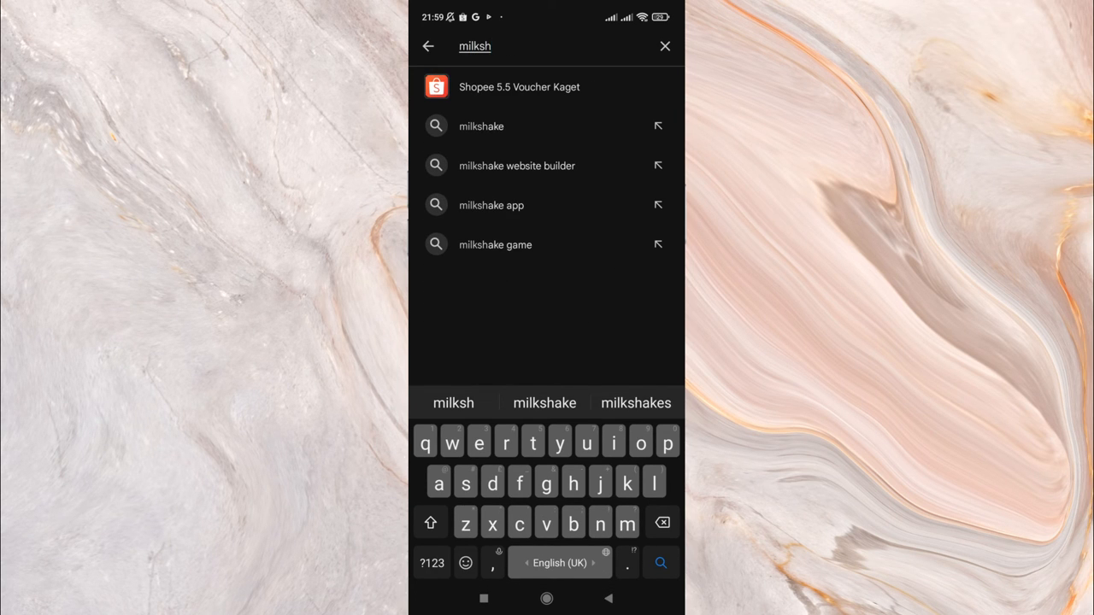
{"action": "left_click", "coordinate": [496, 88]}
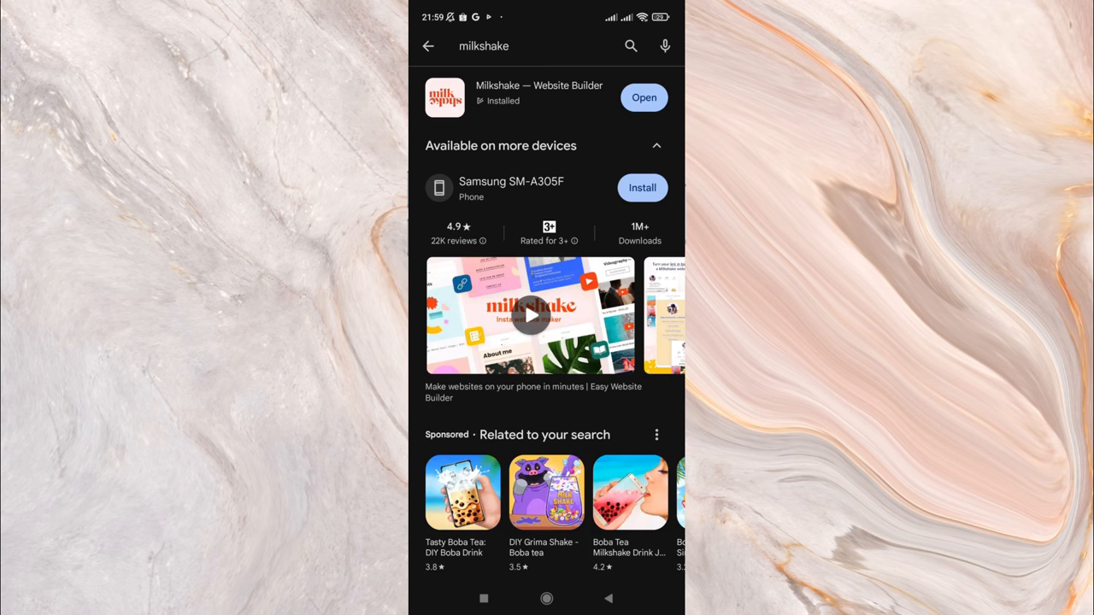
{"action": "left_click", "coordinate": [539, 92]}
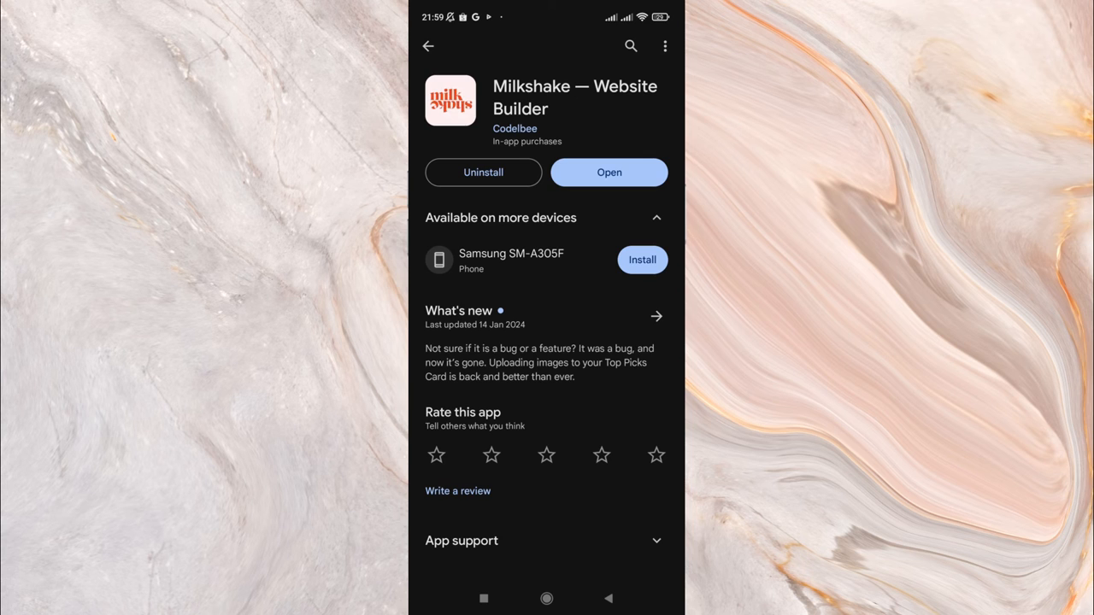
{"action": "left_click", "coordinate": [609, 172]}
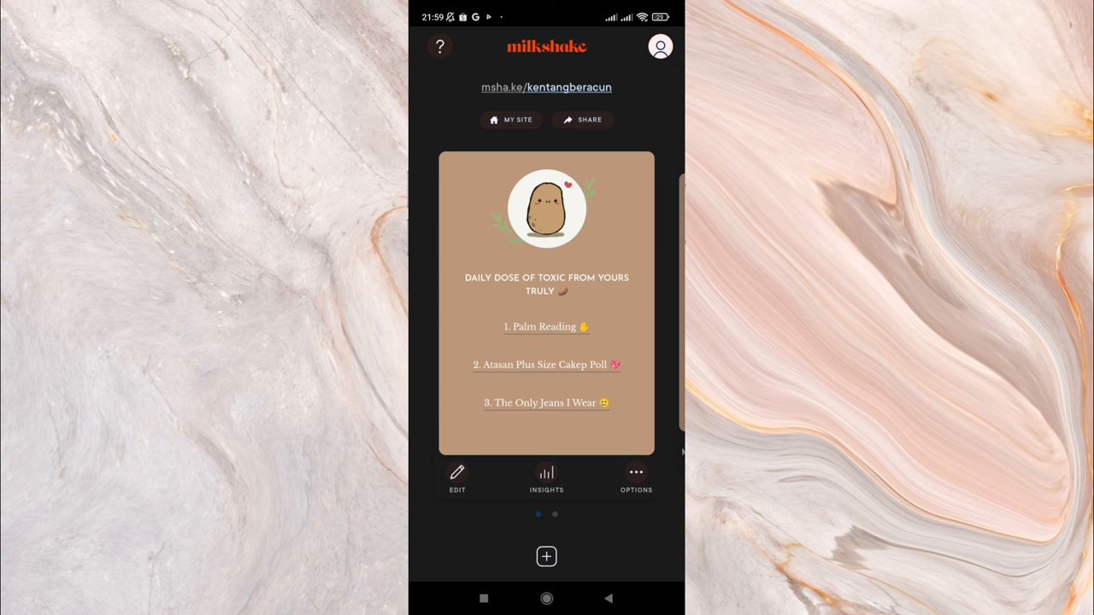
Step: Examine the Milkshake Card with its removal offer and the account options, returning to the site's links card
{"action": "left_click_drag", "start_coordinate": [615, 325], "coordinate": [478, 324]}
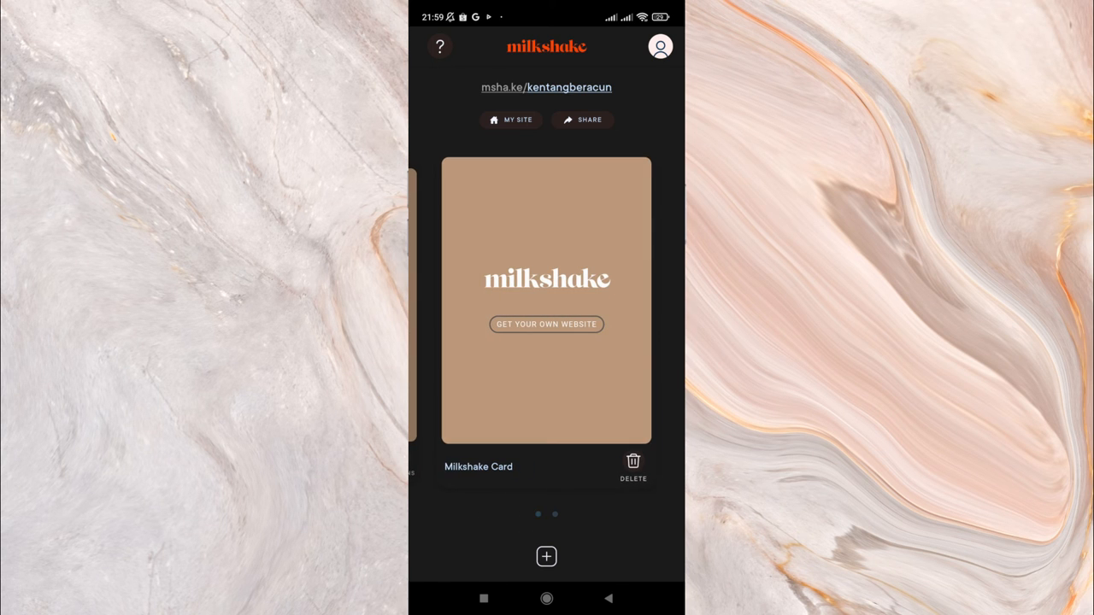
{"action": "left_click", "coordinate": [546, 299]}
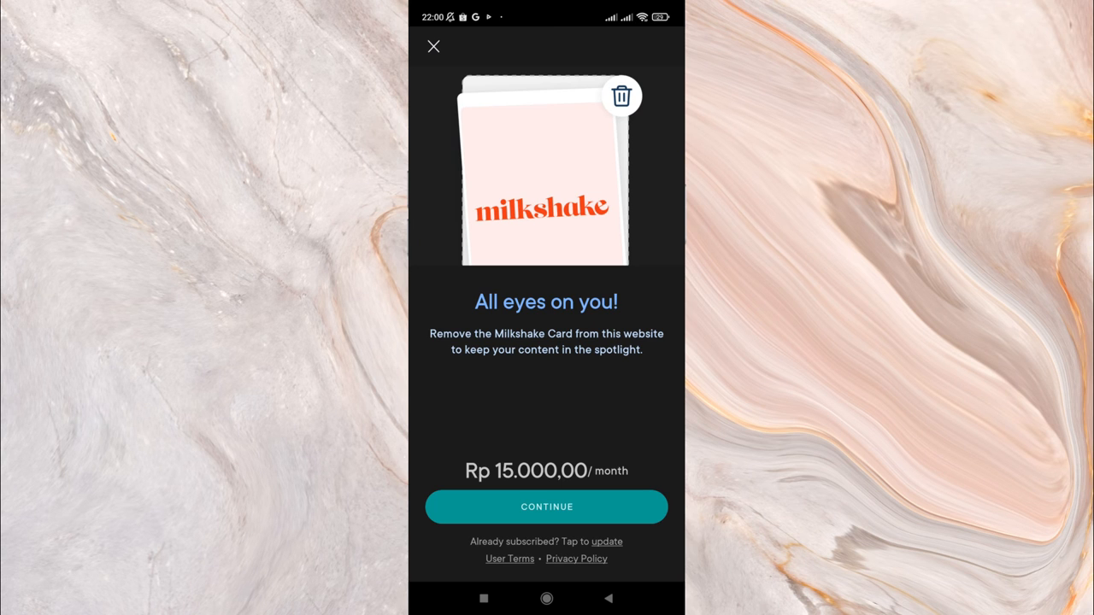
{"action": "left_click", "coordinate": [434, 46]}
{"action": "left_click_drag", "start_coordinate": [479, 325], "coordinate": [615, 324]}
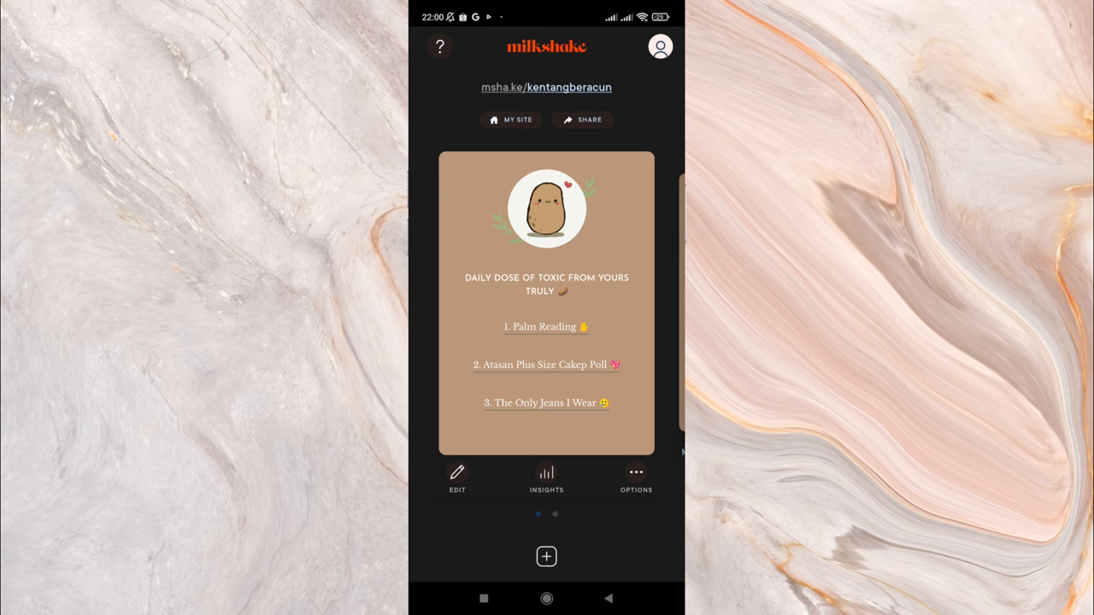
{"action": "left_click", "coordinate": [660, 46]}
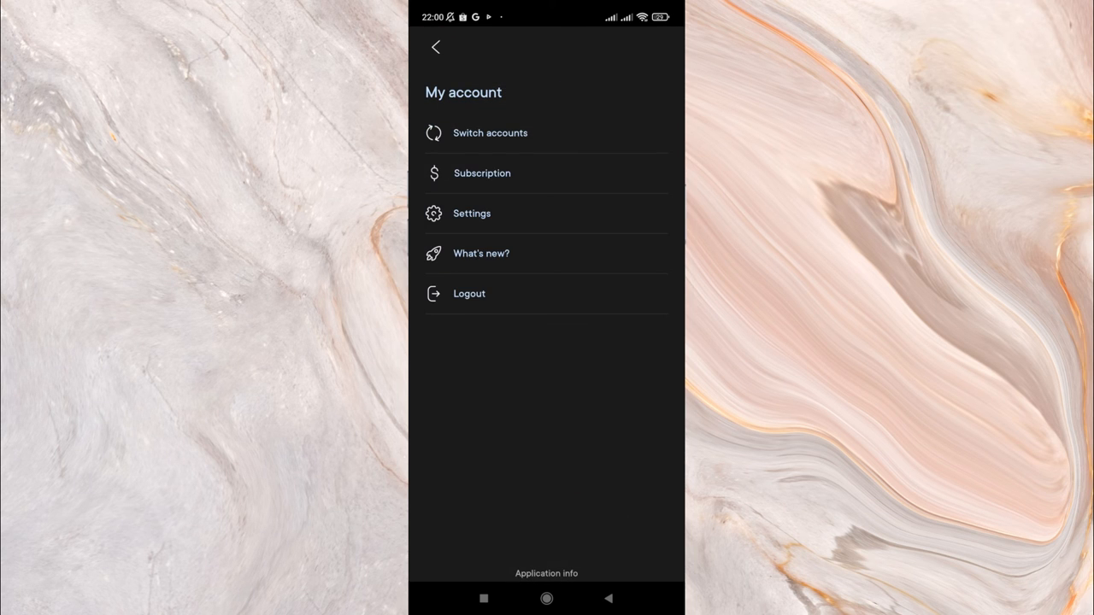
{"action": "left_click", "coordinate": [436, 47]}
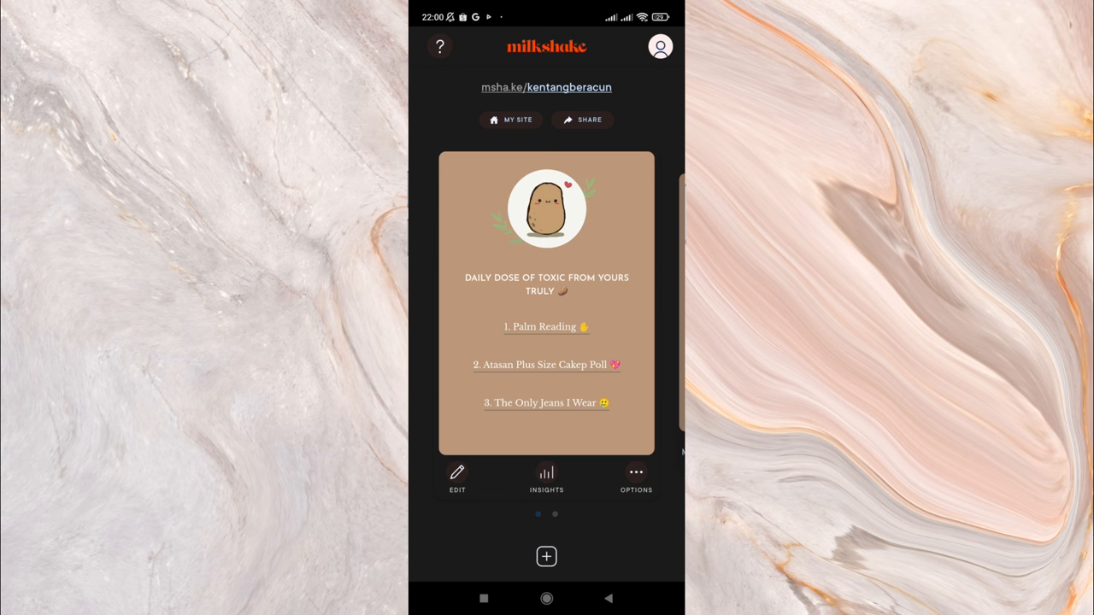
Step: Edit the links card's content and start a new link with the text "Children's Ebook"
{"action": "left_click", "coordinate": [636, 476]}
{"action": "left_click", "coordinate": [461, 379]}
{"action": "scroll", "coordinate": [546, 299], "scroll_direction": "down", "scroll_amount": 2}
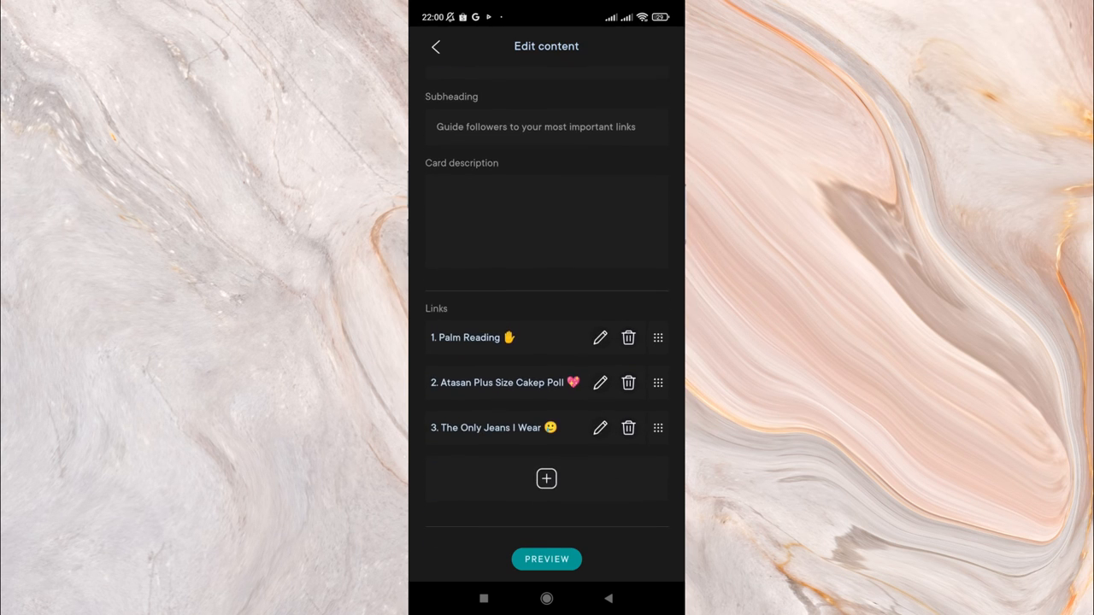
{"action": "scroll", "coordinate": [546, 299], "scroll_direction": "down", "scroll_amount": 1}
{"action": "left_click", "coordinate": [547, 423]}
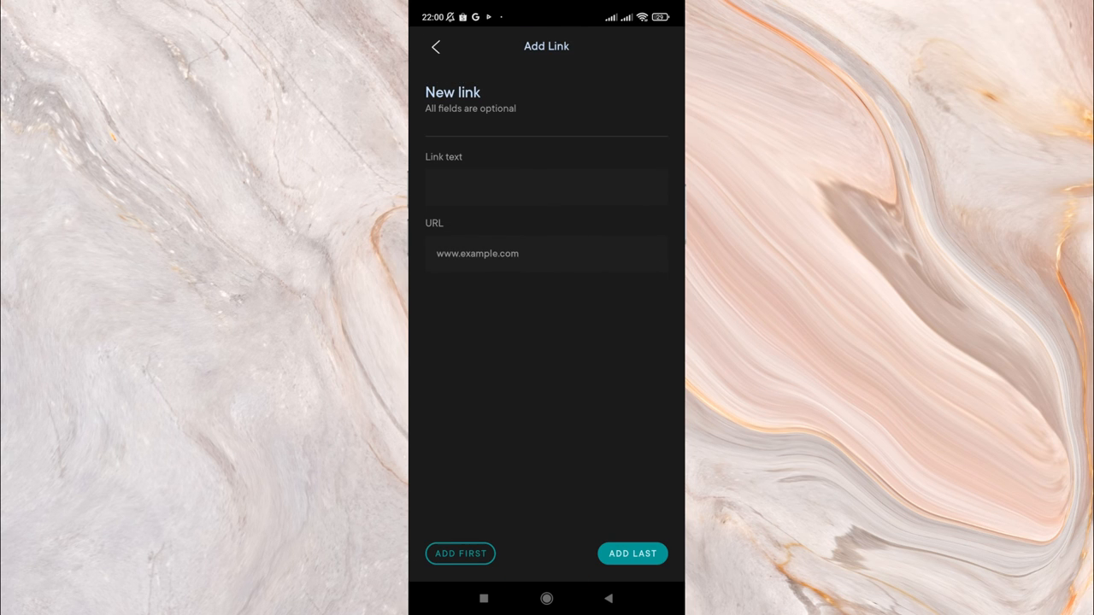
{"action": "left_click", "coordinate": [546, 187]}
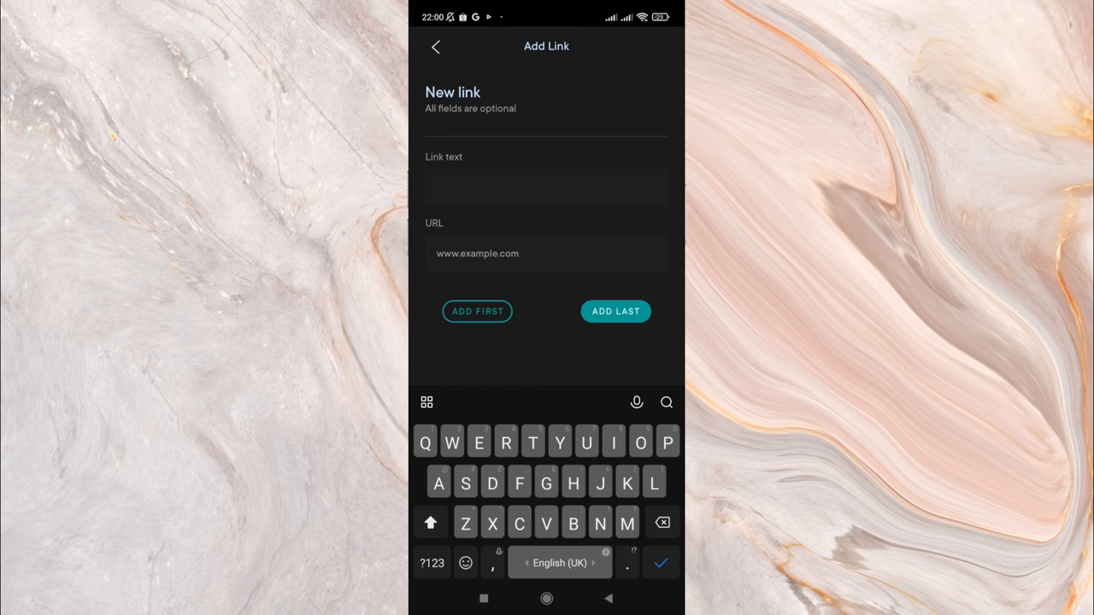
{"action": "type", "text": "Childre"}
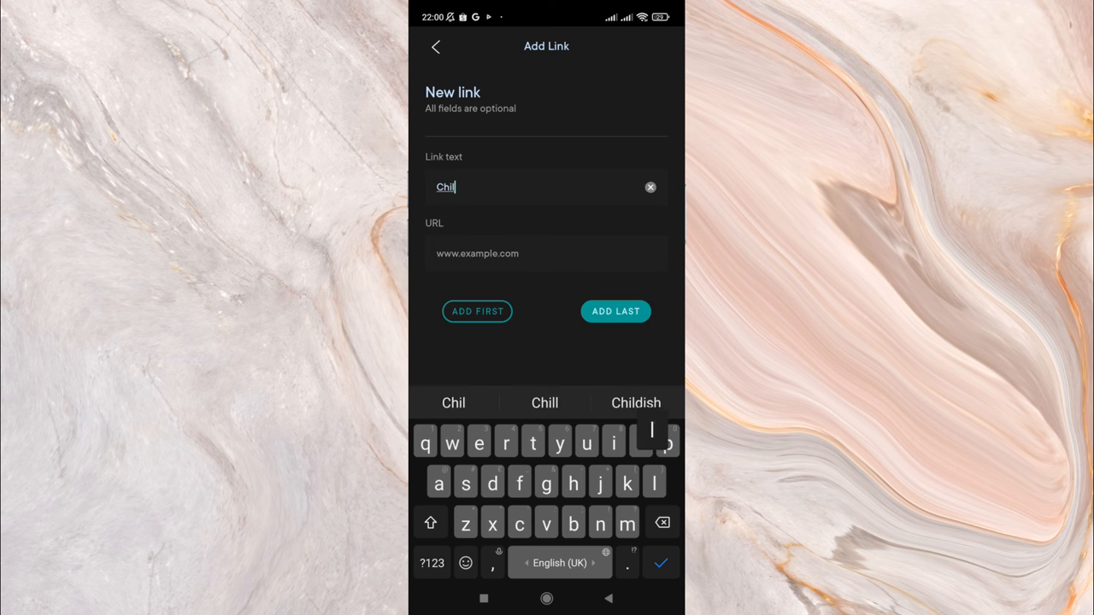
{"action": "type", "text": "n's Ebook"}
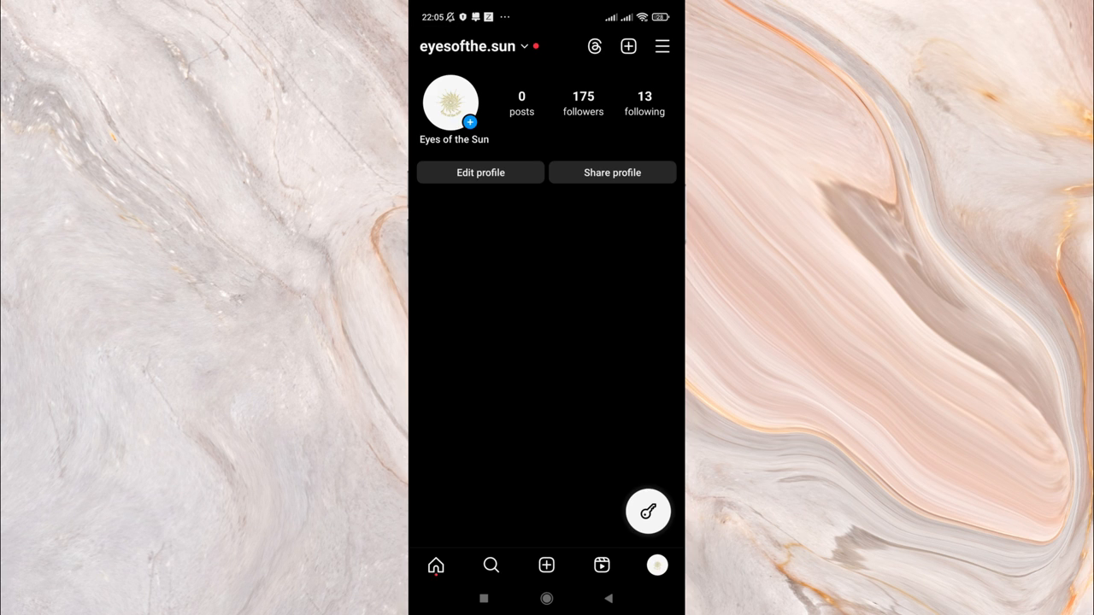
Step: Add the Milkshake site address msha.ke/kentangberacun as an external link on the Eyes of the Sun Instagram profile
{"action": "left_click", "coordinate": [480, 172]}
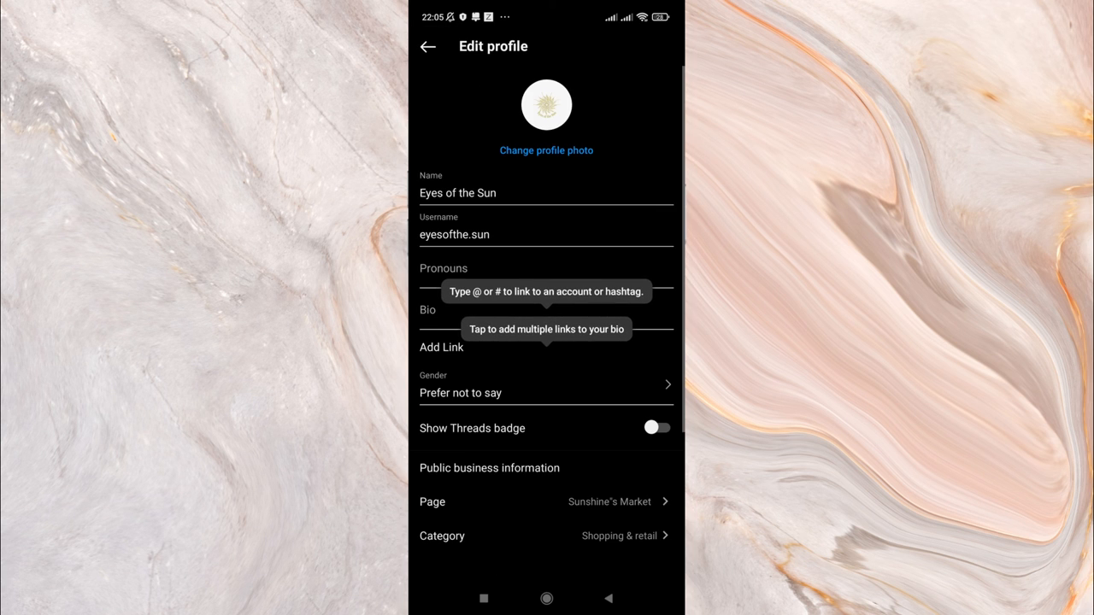
{"action": "left_click", "coordinate": [441, 347]}
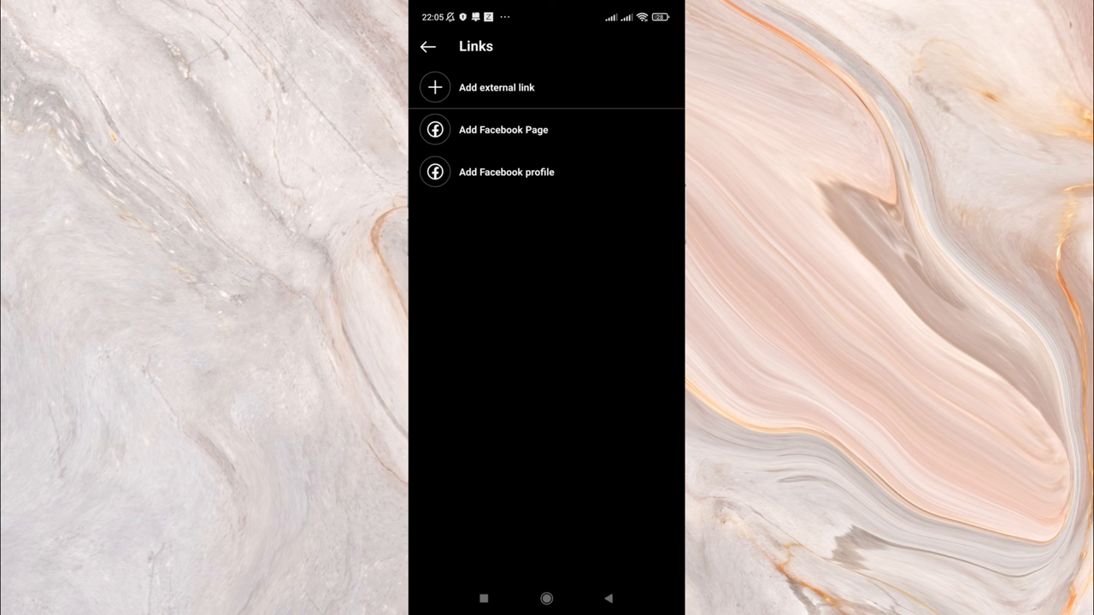
{"action": "left_click", "coordinate": [497, 87]}
{"action": "left_click", "coordinate": [546, 92]}
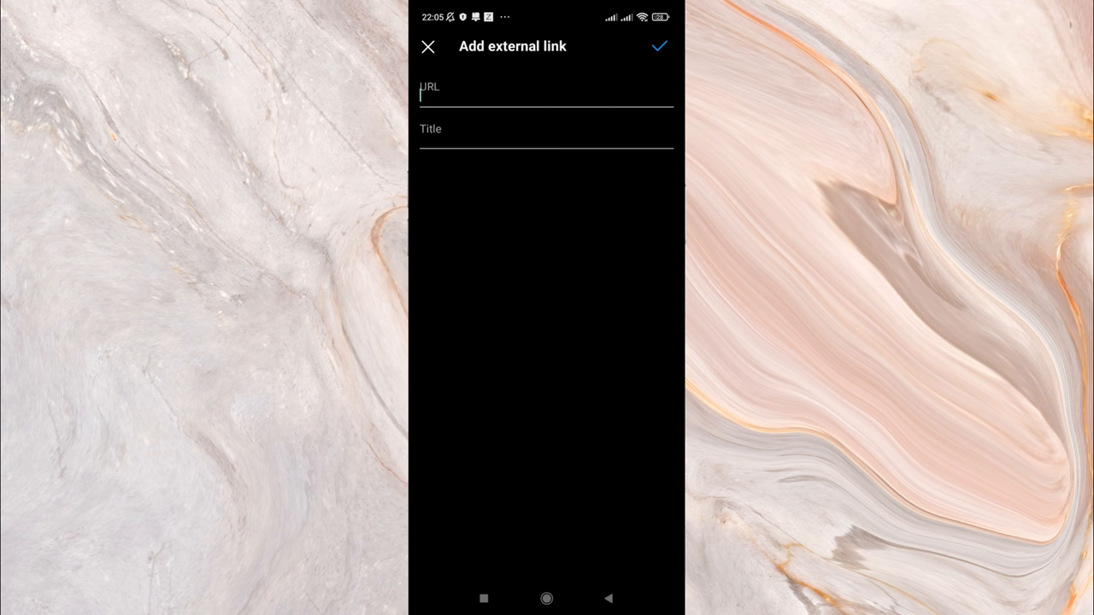
{"action": "left_click", "coordinate": [421, 95]}
{"action": "left_click", "coordinate": [434, 49]}
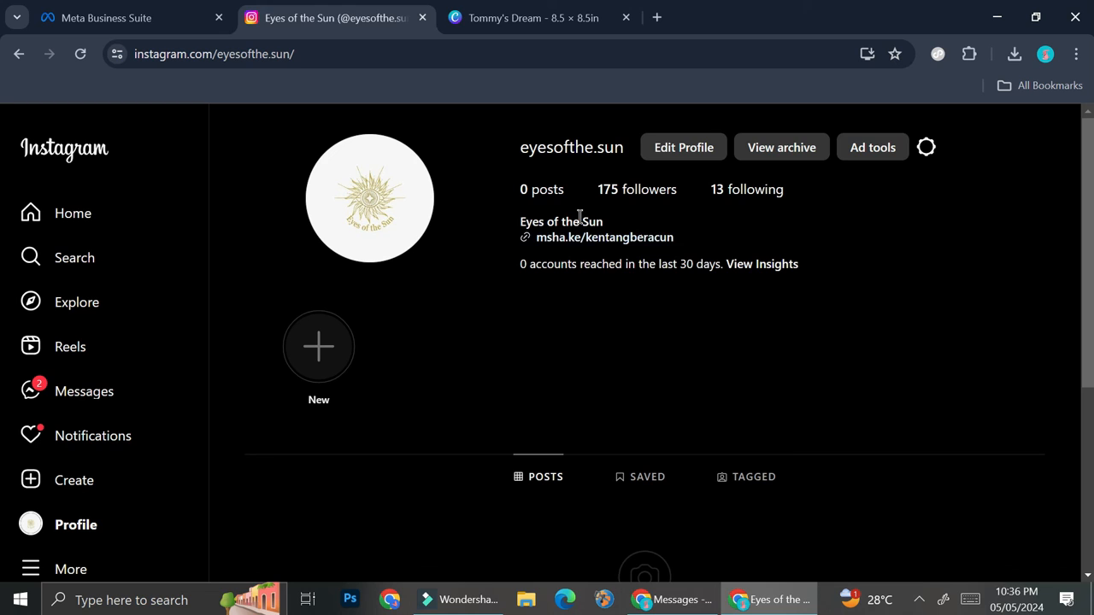
Step: Test the Instagram profile's link by opening "Children's Ebook" on the Milkshake site, paging through the book and closing it
{"action": "left_click", "coordinate": [627, 241]}
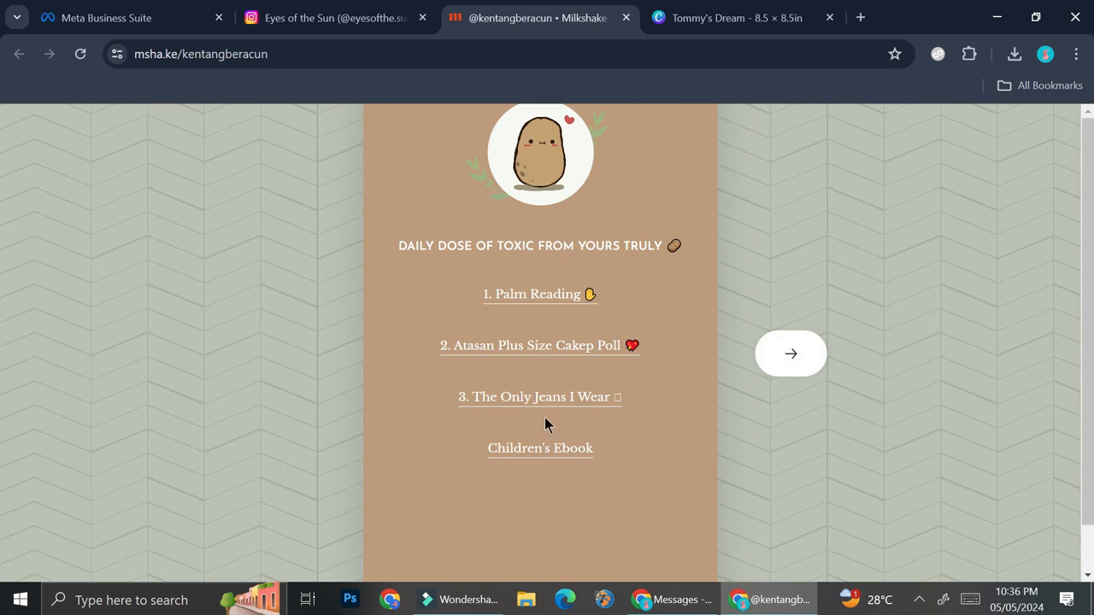
{"action": "left_click", "coordinate": [545, 453]}
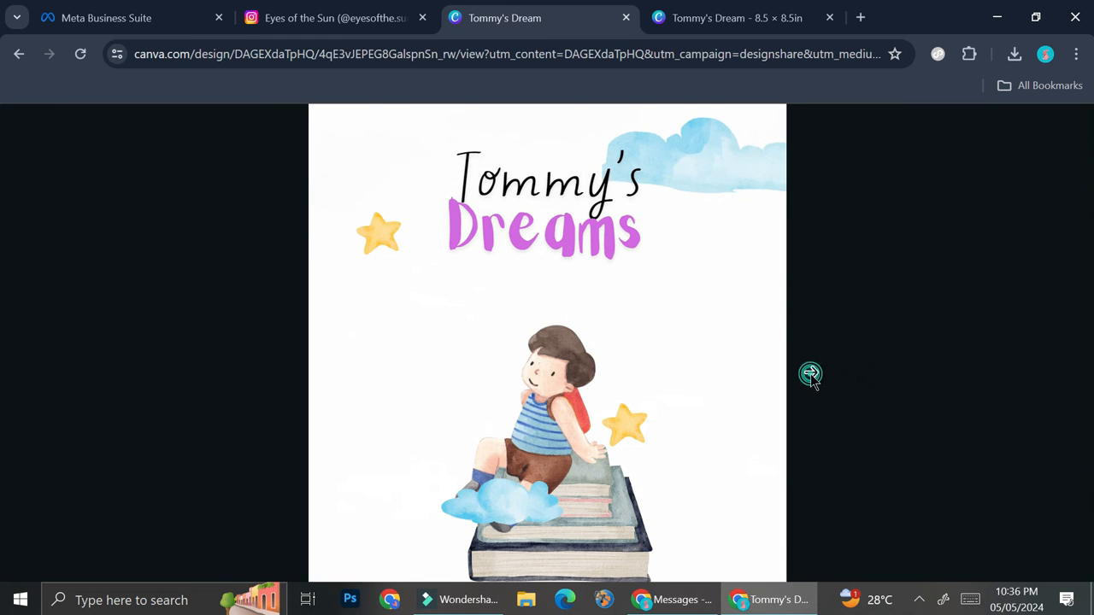
{"action": "left_click", "coordinate": [810, 372]}
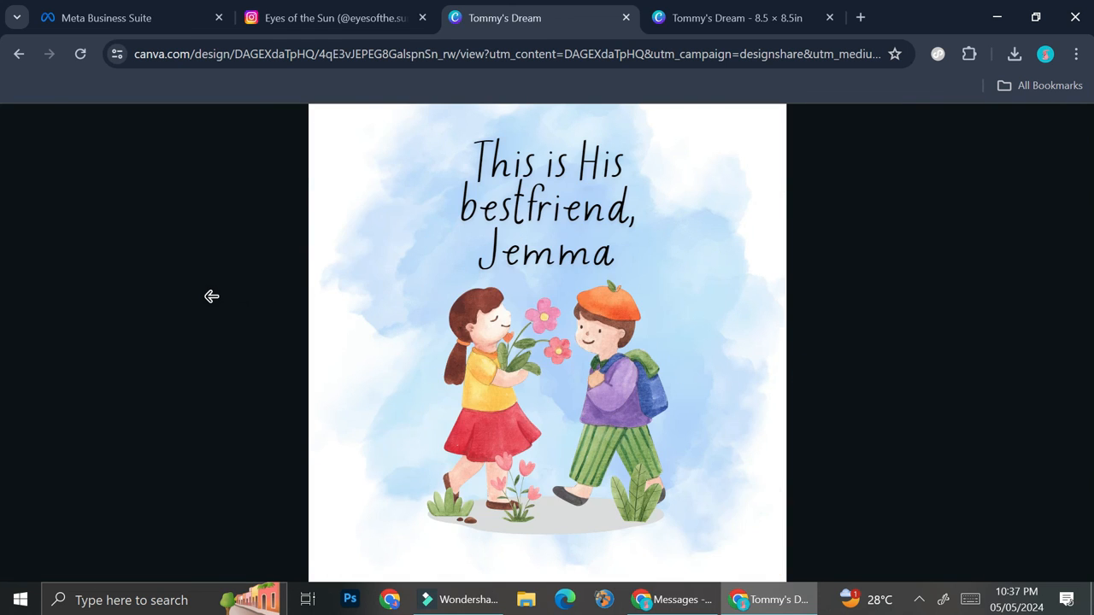
{"action": "left_click", "coordinate": [211, 296]}
{"action": "left_click", "coordinate": [163, 297]}
{"action": "left_click", "coordinate": [163, 297]}
{"action": "left_click", "coordinate": [626, 18]}
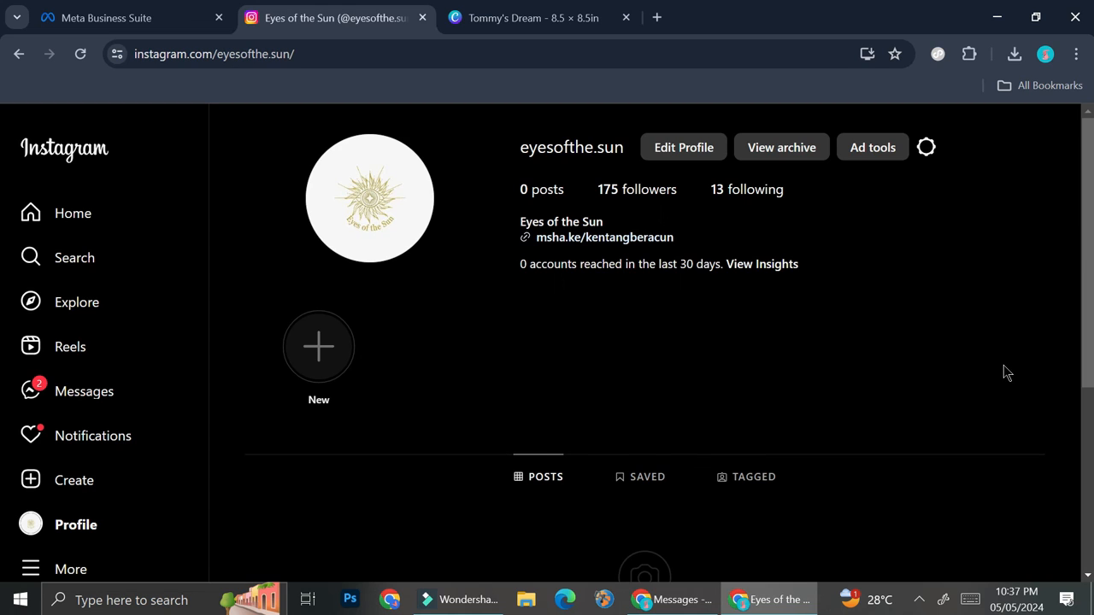